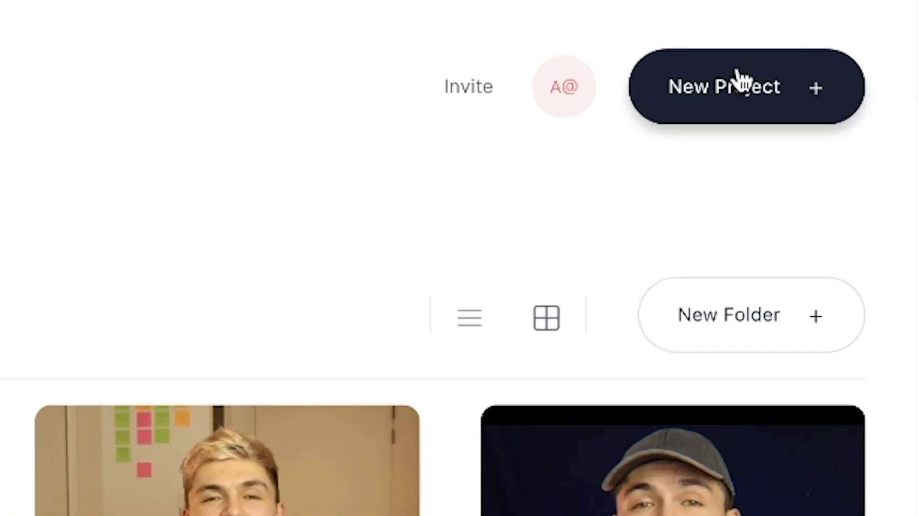
Create a new project and upload the video file Before Edit.mp4 from the Test Clips & SFX folder.
{"action": "left_click", "coordinate": [832, 62]}
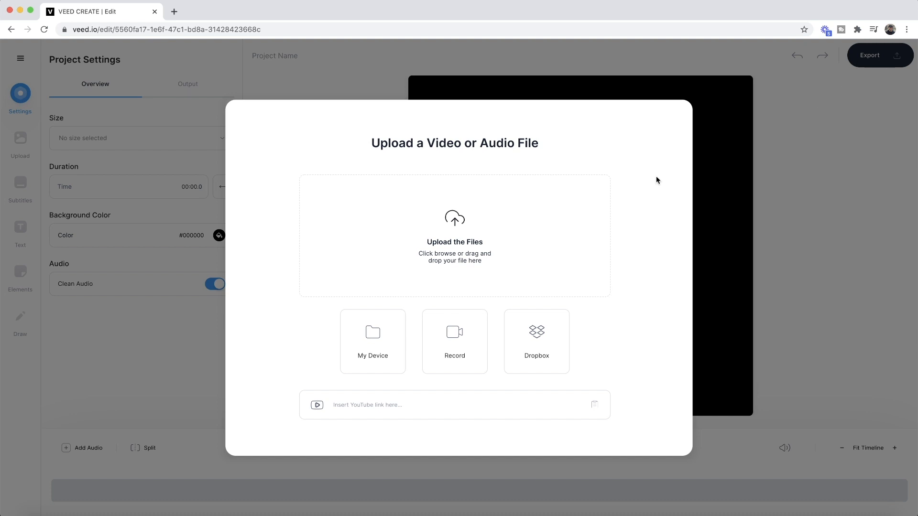
{"action": "left_click", "coordinate": [456, 219]}
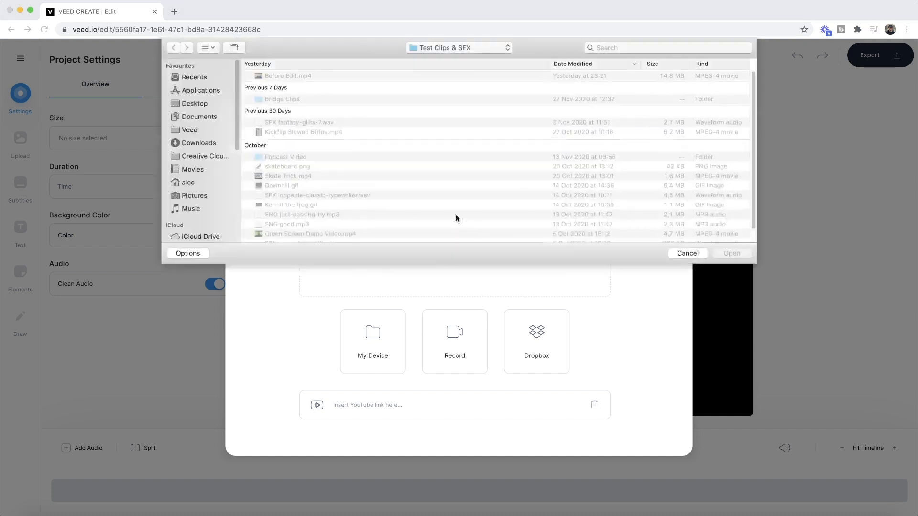
{"action": "left_click", "coordinate": [293, 75]}
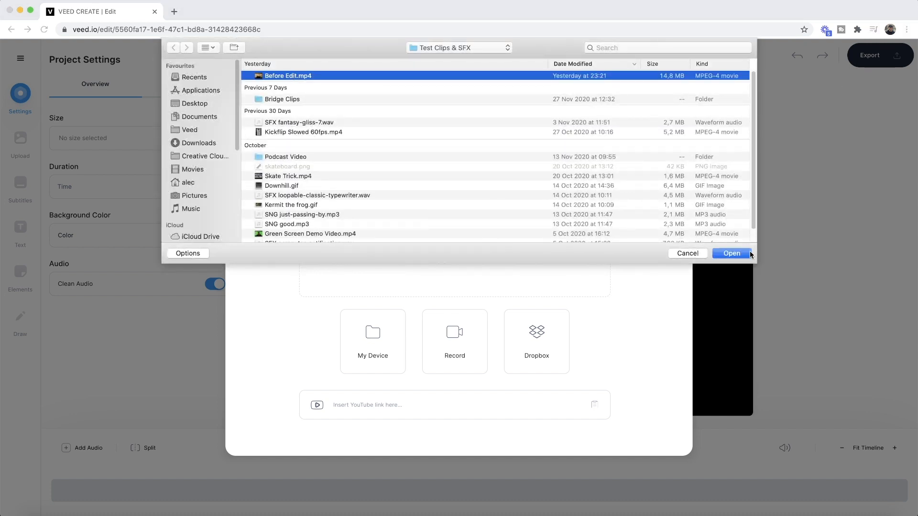
{"action": "left_click", "coordinate": [731, 253]}
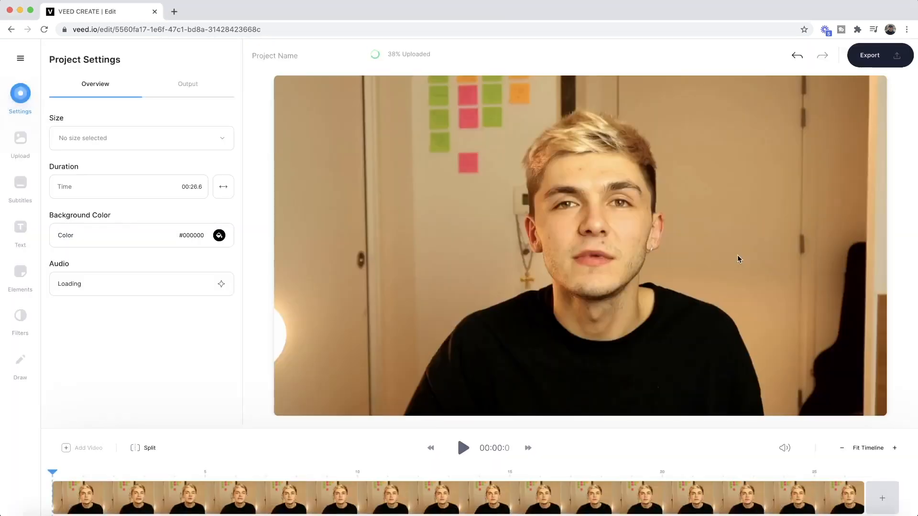
Preview the uploaded clip by playing its opening seconds, skimming through the timeline and returning to the start.
{"action": "left_click", "coordinate": [464, 448]}
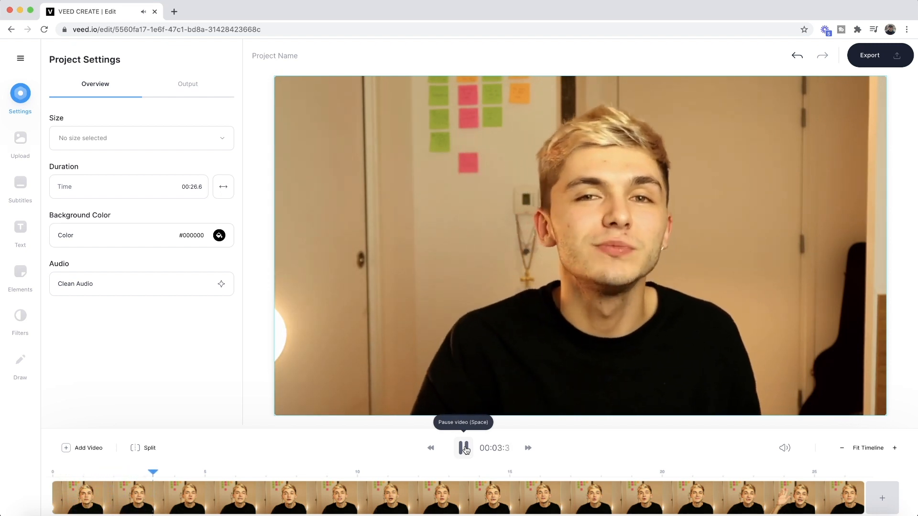
{"action": "left_click", "coordinate": [464, 449]}
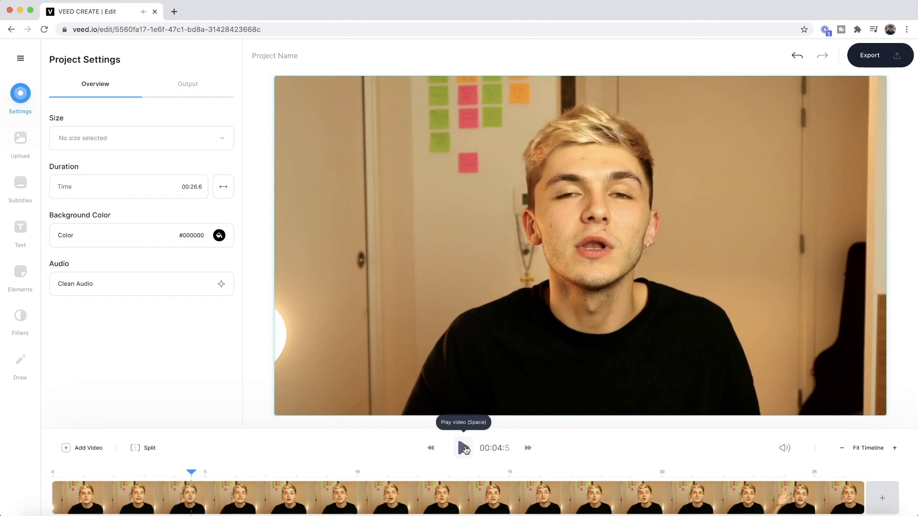
{"action": "left_click_drag", "start_coordinate": [331, 473], "coordinate": [406, 470]}
{"action": "left_click", "coordinate": [461, 471]}
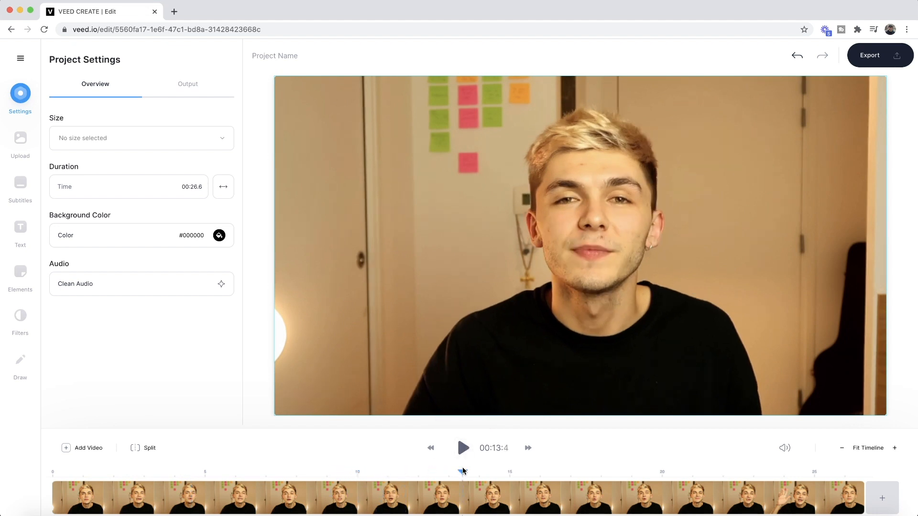
{"action": "left_click", "coordinate": [513, 471]}
{"action": "left_click", "coordinate": [27, 470]}
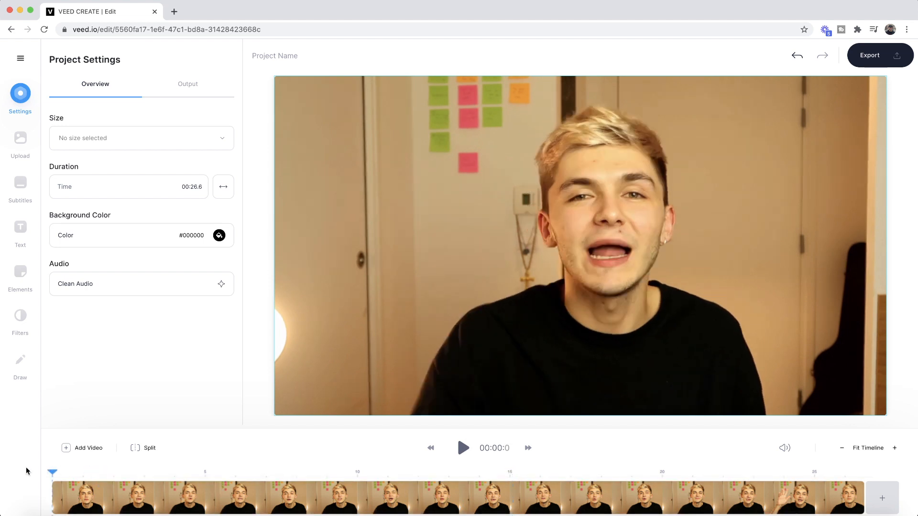
Rename the project as "Instagram Post (Thank you)".
{"action": "left_click", "coordinate": [267, 57]}
{"action": "key", "text": "BackSpace"}
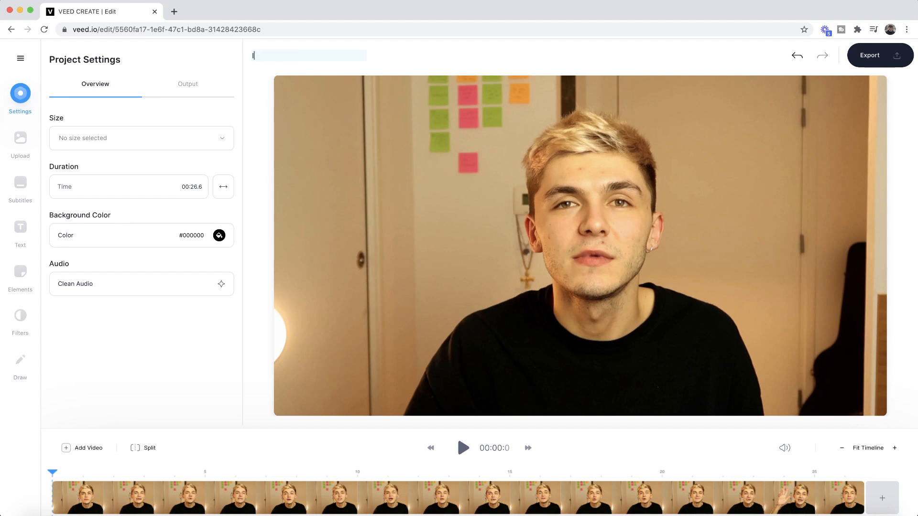
{"action": "type", "text": "Instagram Post (Thank you)"}
{"action": "left_click", "coordinate": [261, 86]}
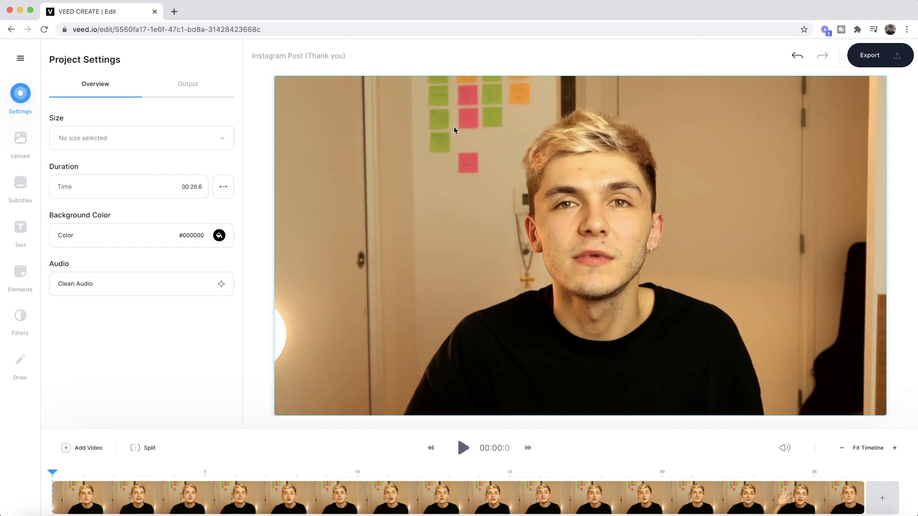
Set the project size to Square (1:1) and briefly play the video to check the new format.
{"action": "left_click", "coordinate": [219, 139]}
{"action": "scroll", "coordinate": [171, 241], "scroll_direction": "down", "scroll_amount": 1}
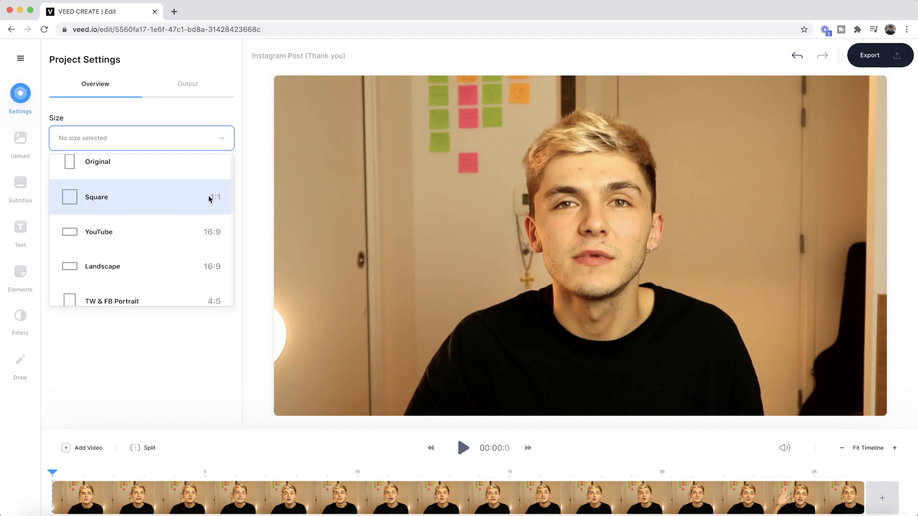
{"action": "left_click", "coordinate": [219, 200]}
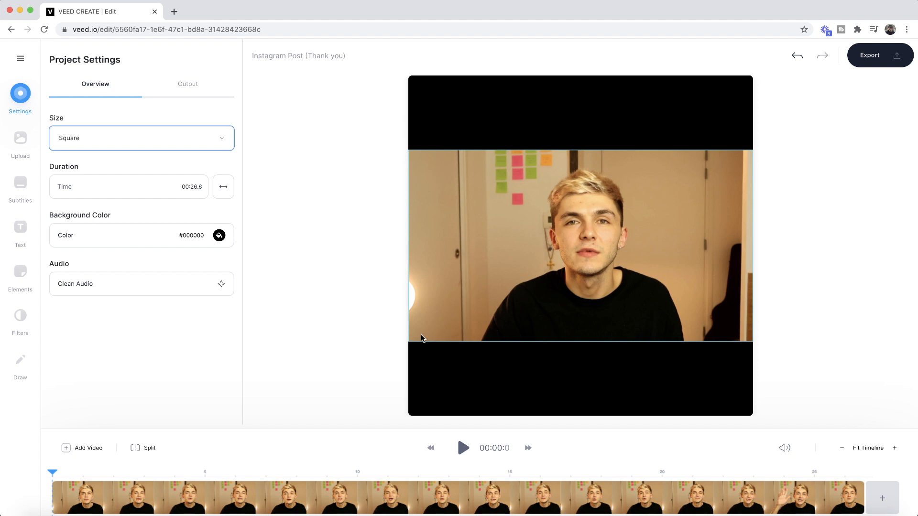
{"action": "left_click", "coordinate": [463, 452]}
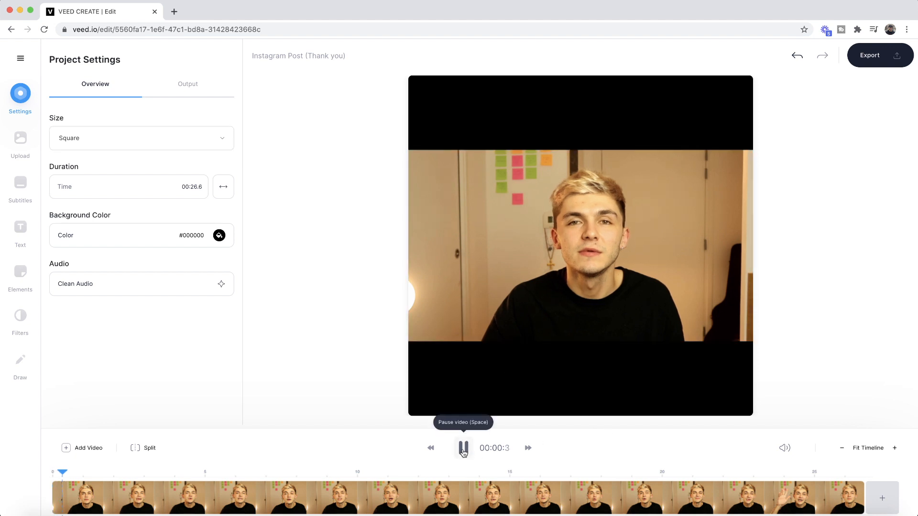
{"action": "left_click", "coordinate": [463, 449]}
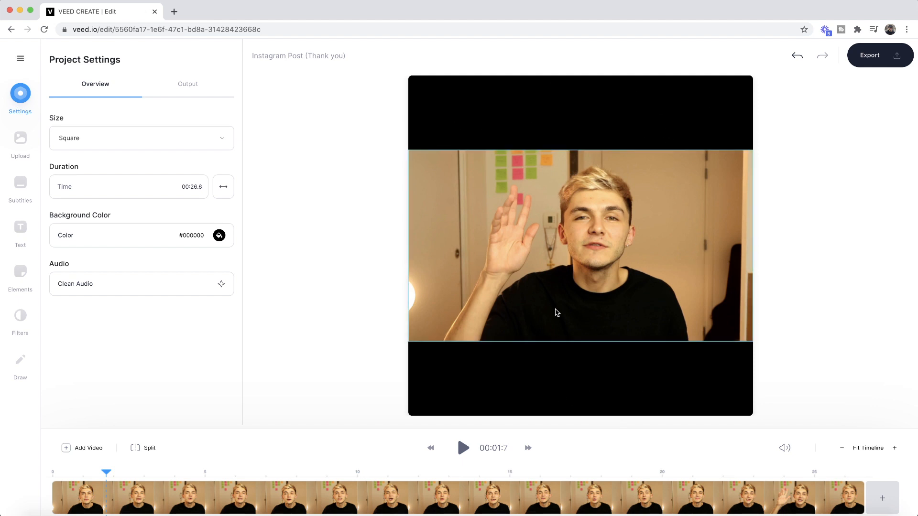
Try resizing the video clip by its upper and lower edges and fitting it to the canvas.
{"action": "left_click", "coordinate": [571, 286]}
{"action": "left_click_drag", "start_coordinate": [578, 148], "coordinate": [561, 78]}
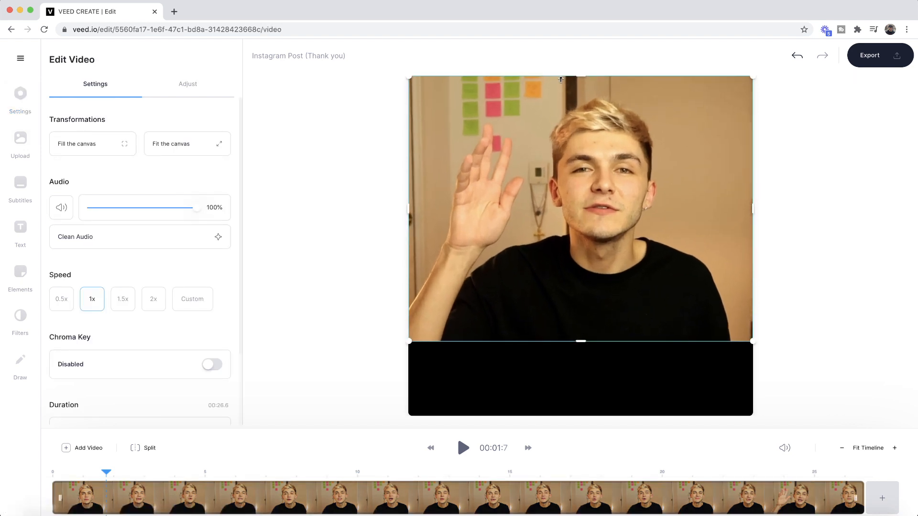
{"action": "left_click_drag", "start_coordinate": [582, 340], "coordinate": [580, 312]}
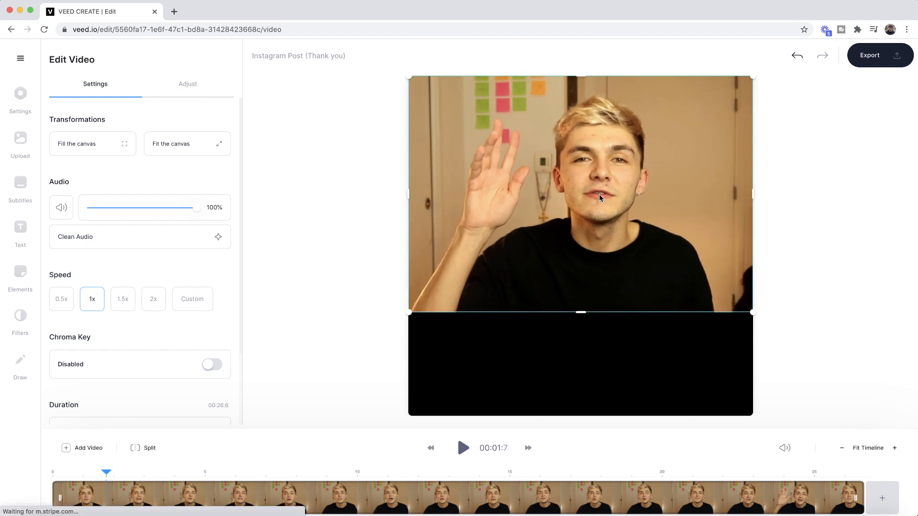
{"action": "left_click", "coordinate": [167, 146]}
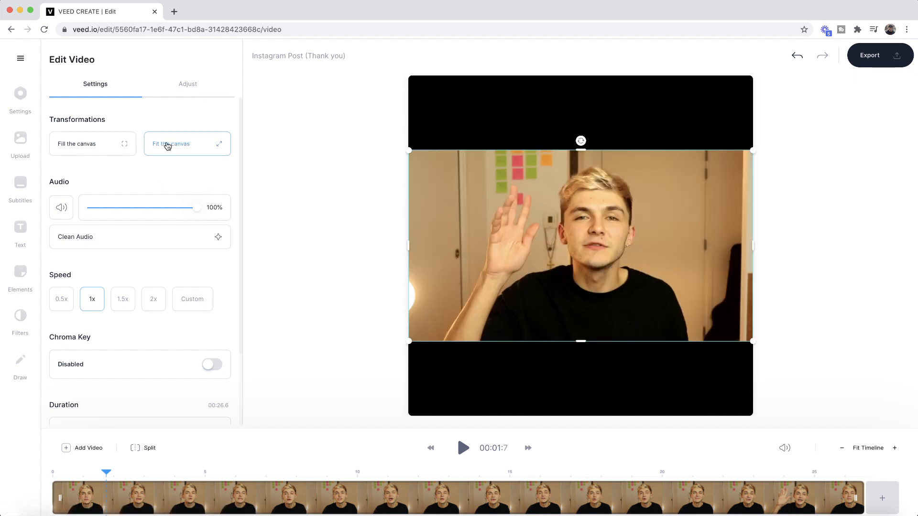
Make the video clip fill the square canvas and place the playhead at about 11 seconds.
{"action": "left_click", "coordinate": [97, 153]}
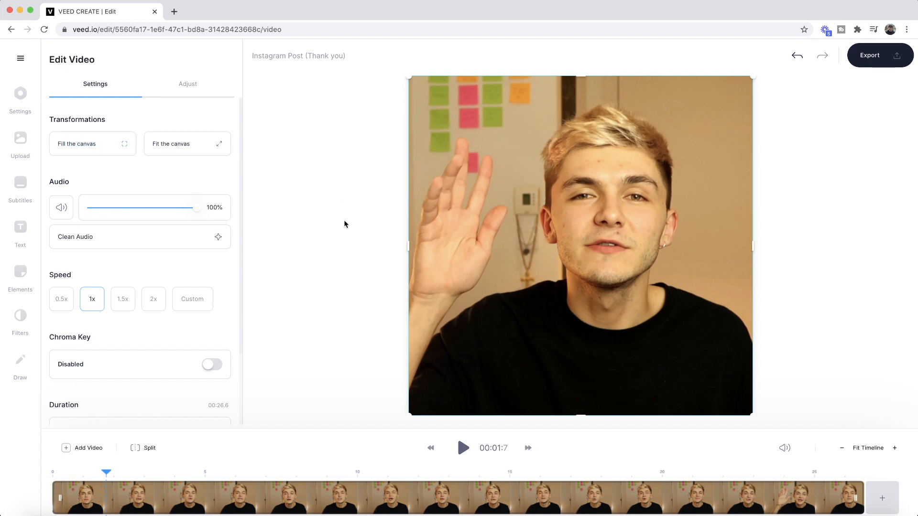
{"action": "left_click_drag", "start_coordinate": [107, 473], "coordinate": [177, 473]}
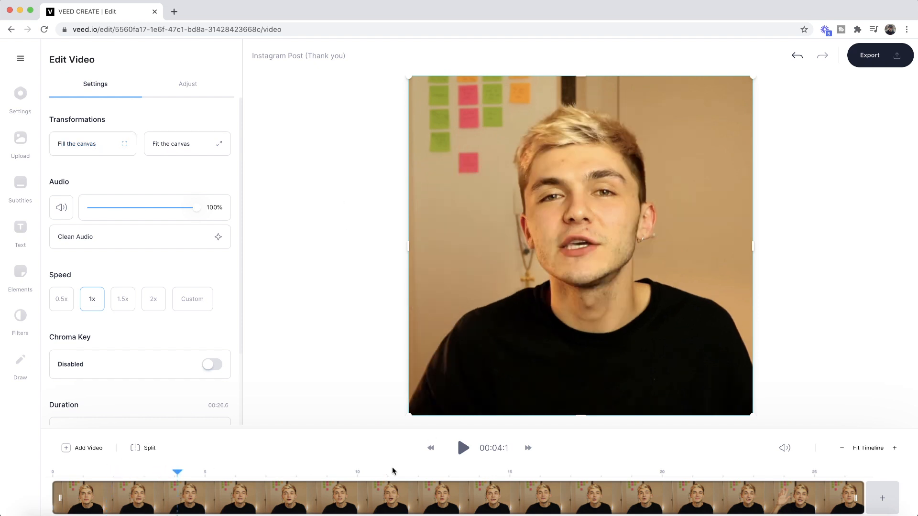
{"action": "left_click", "coordinate": [389, 475]}
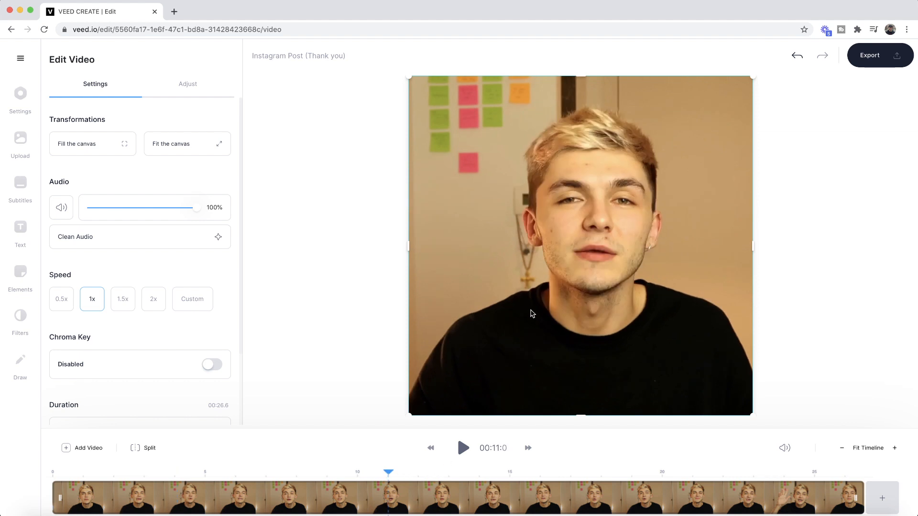
Shift the clip slightly left, enlarge it to the canvas's right edge, and lower its upper edge to leave an empty band above.
{"action": "left_click_drag", "start_coordinate": [565, 305], "coordinate": [551, 305]}
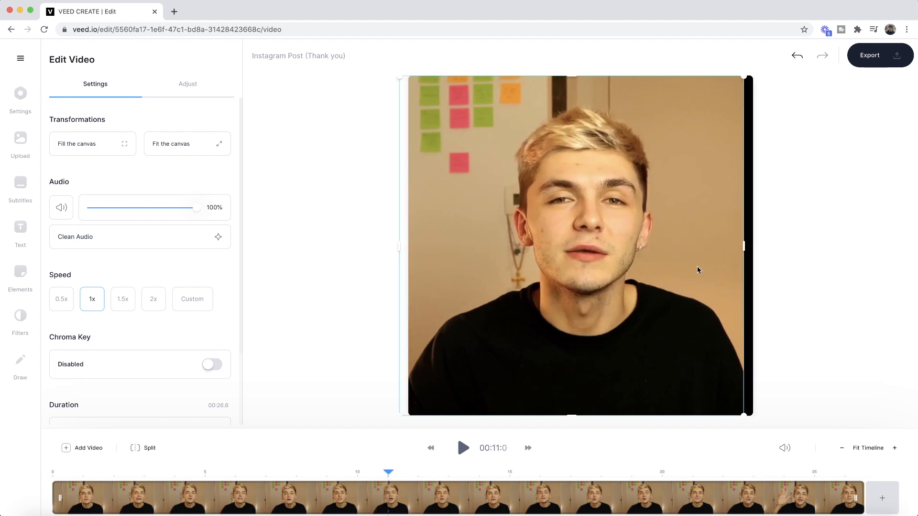
{"action": "left_click_drag", "start_coordinate": [744, 244], "coordinate": [751, 244]}
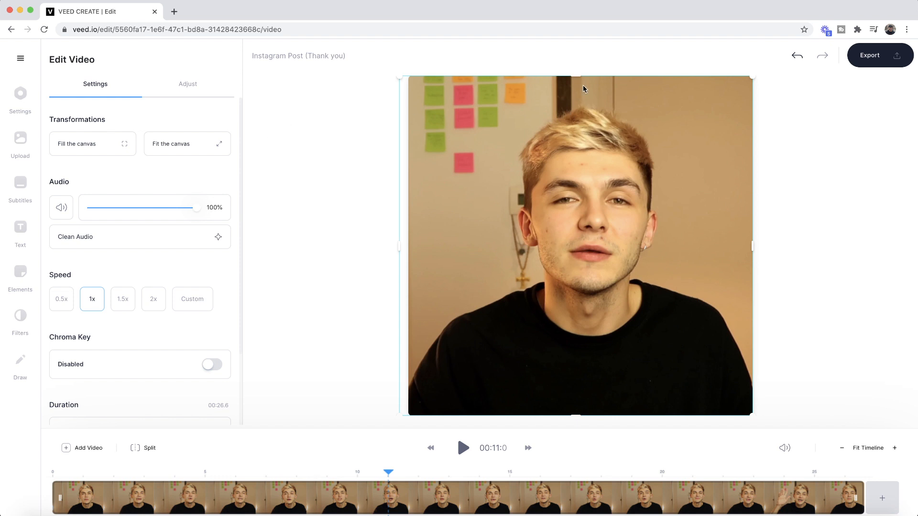
{"action": "left_click_drag", "start_coordinate": [576, 79], "coordinate": [573, 137]}
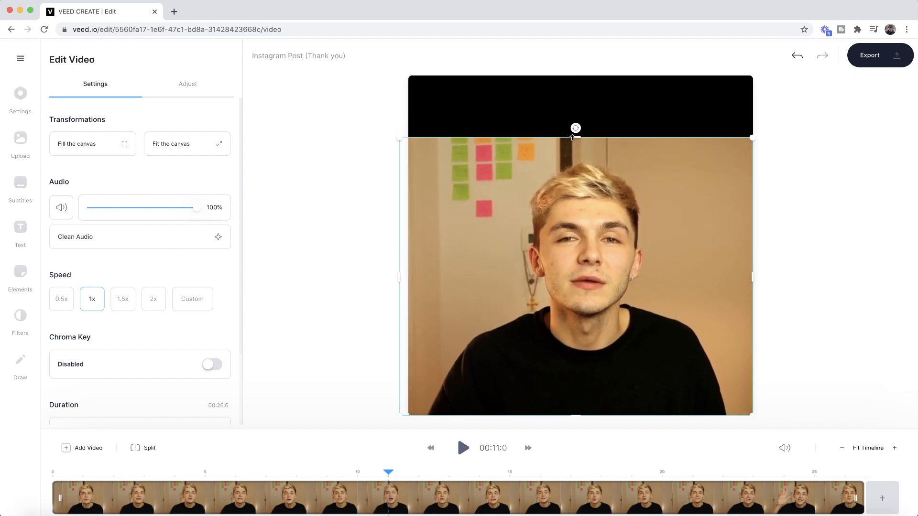
{"action": "left_click", "coordinate": [554, 217]}
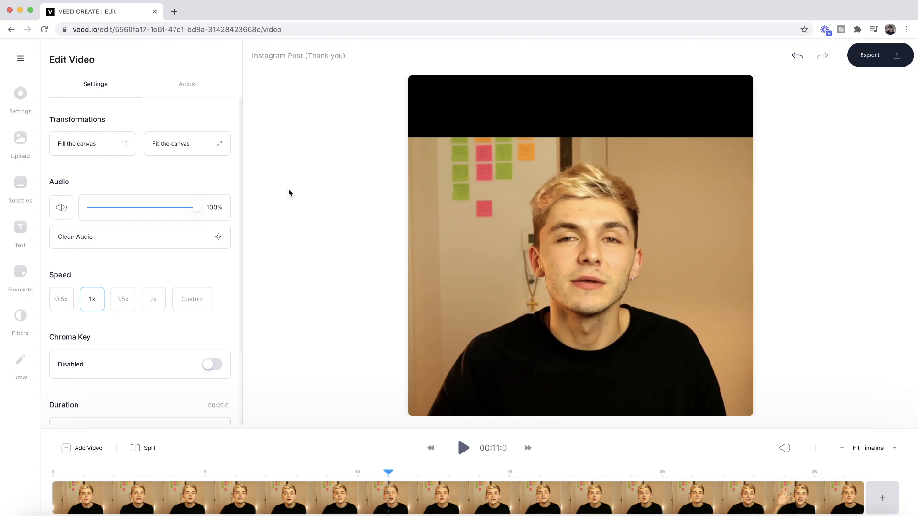
Add a Headline Title text at the 11-second mark reading "THANK YOU".
{"action": "left_click", "coordinate": [20, 234]}
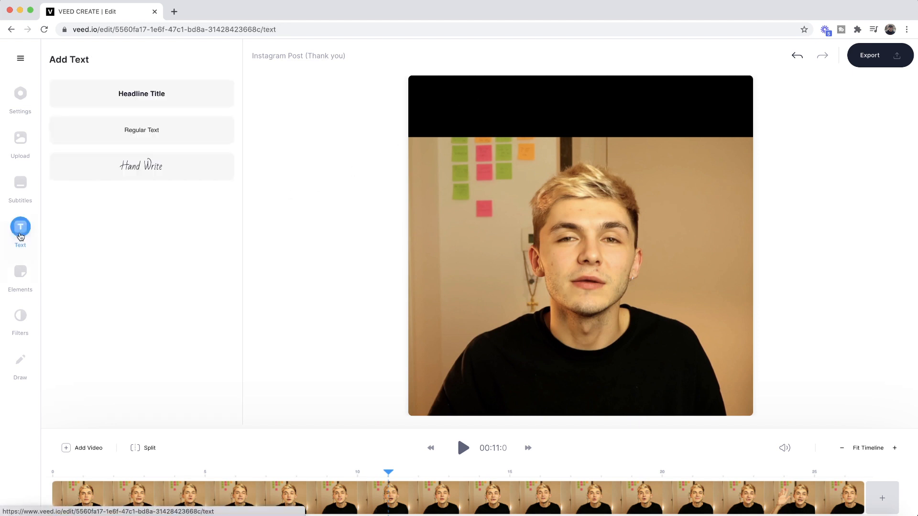
{"action": "left_click", "coordinate": [150, 94]}
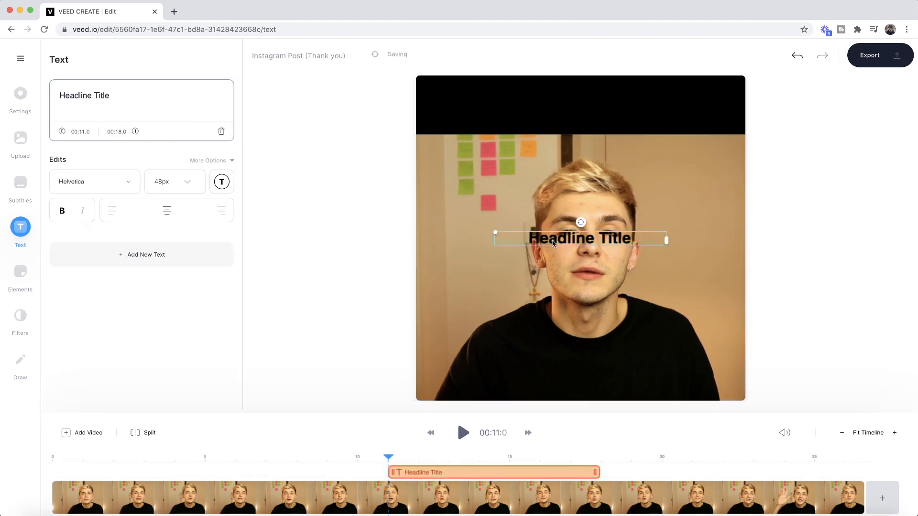
{"action": "left_click_drag", "start_coordinate": [137, 98], "coordinate": [54, 100]}
{"action": "type", "text": "THANK YOU"}
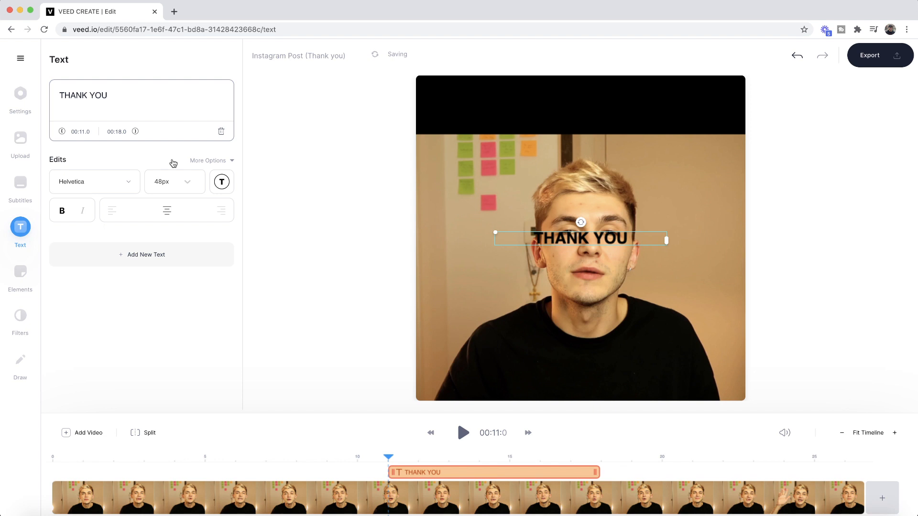
Colour the THANK YOU headline red (#FF1717).
{"action": "left_click", "coordinate": [222, 182]}
{"action": "scroll", "coordinate": [189, 341], "scroll_direction": "down", "scroll_amount": 2}
{"action": "left_click", "coordinate": [195, 334]}
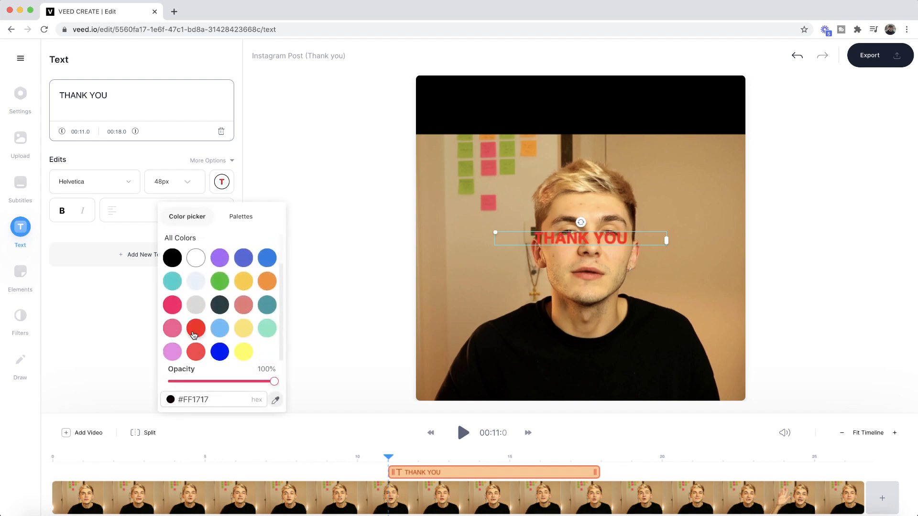
{"action": "left_click", "coordinate": [277, 159]}
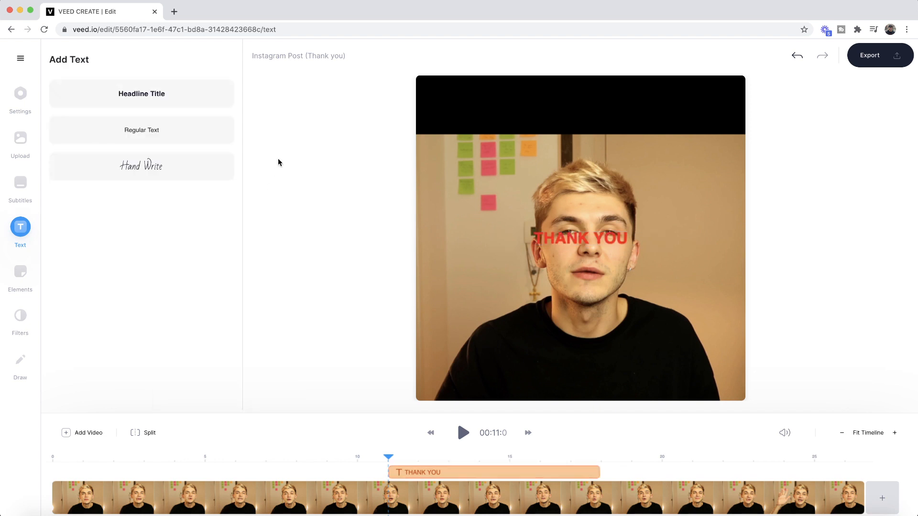
Move the THANK YOU headline up into the middle of the black band above the video.
{"action": "left_click", "coordinate": [549, 238]}
{"action": "left_click_drag", "start_coordinate": [561, 237], "coordinate": [547, 108]}
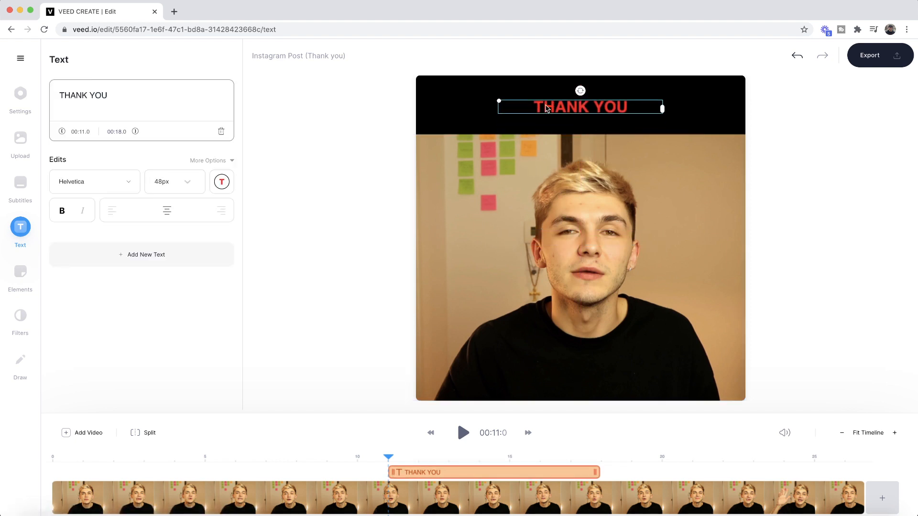
{"action": "left_click", "coordinate": [330, 136]}
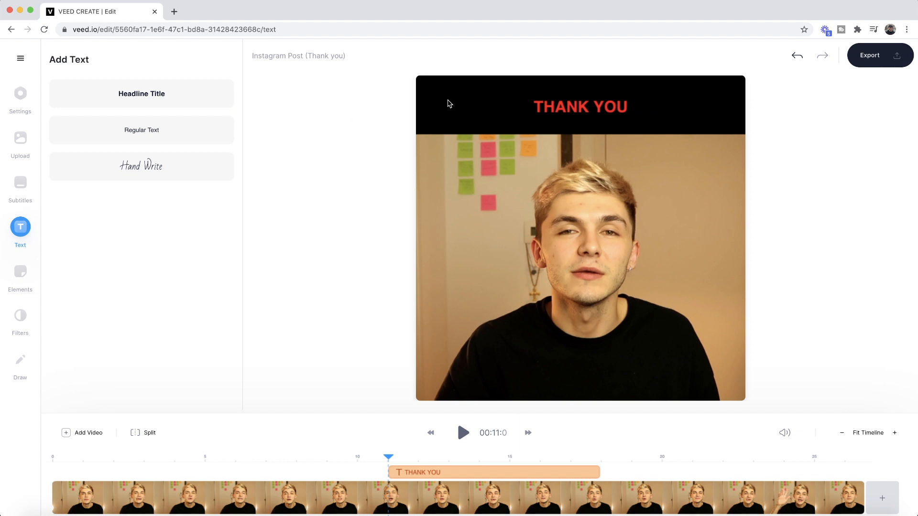
Change the project's background color to white (#FFFFFF).
{"action": "left_click", "coordinate": [34, 98]}
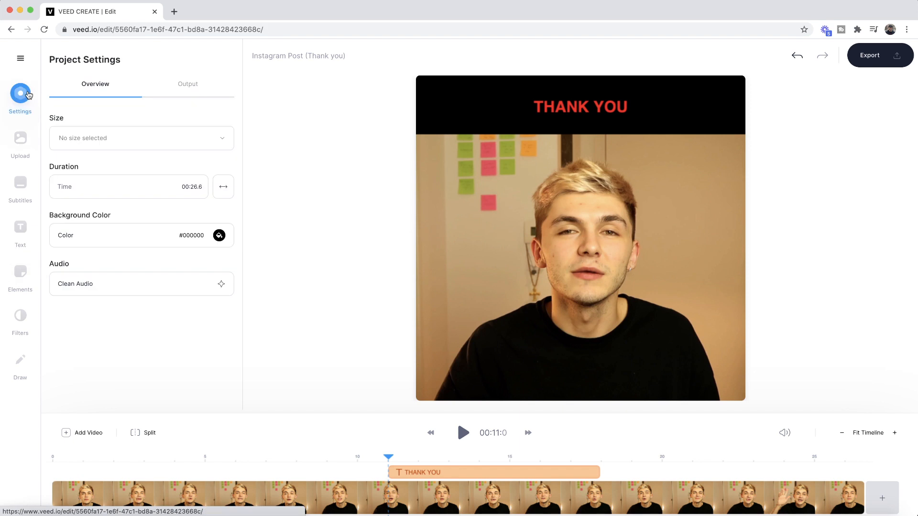
{"action": "left_click", "coordinate": [219, 235]}
{"action": "left_click", "coordinate": [110, 237]}
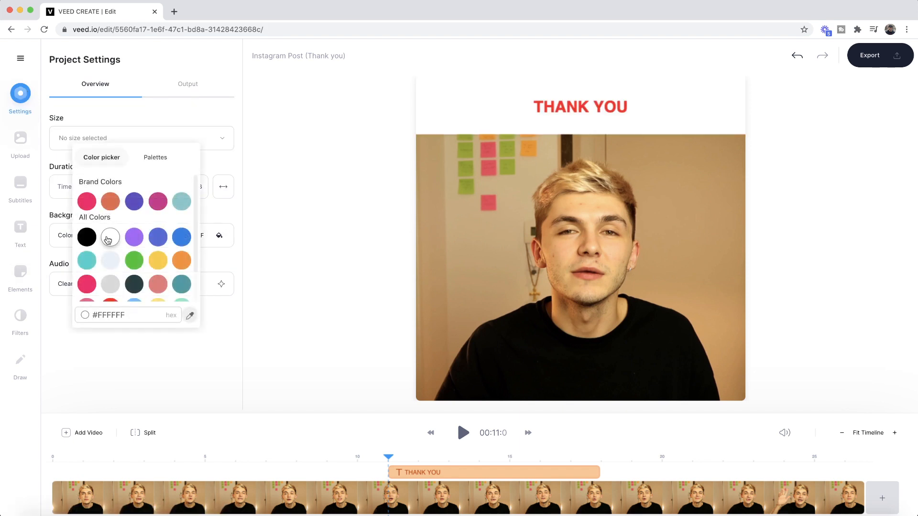
{"action": "left_click", "coordinate": [264, 146]}
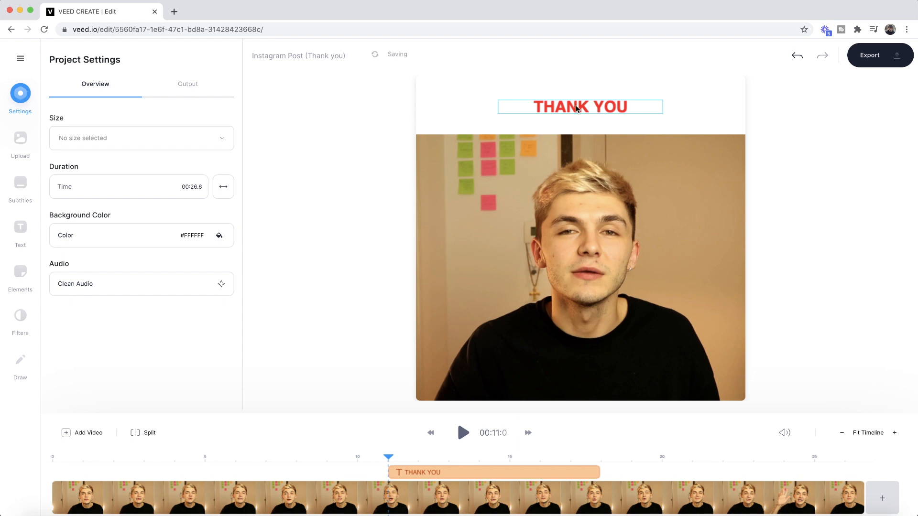
Change the font of the THANK YOU headline to Anton.
{"action": "left_click", "coordinate": [576, 108]}
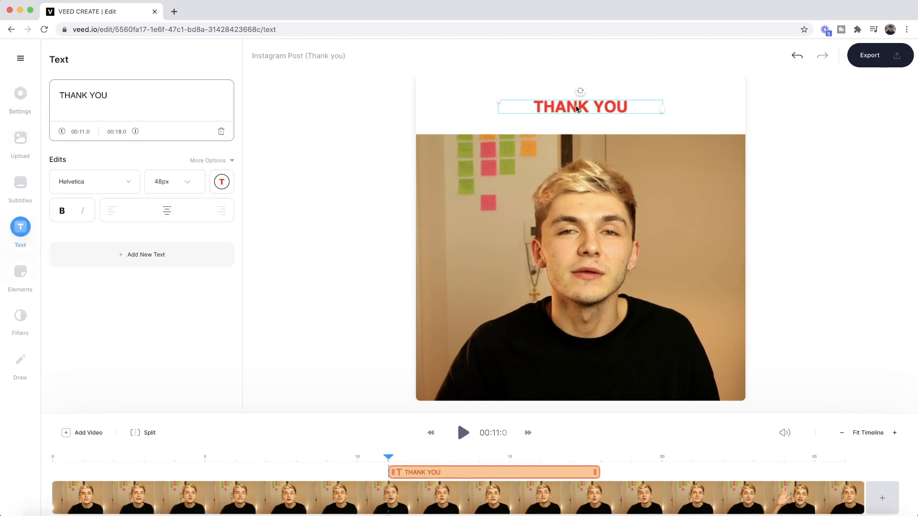
{"action": "left_click", "coordinate": [127, 185]}
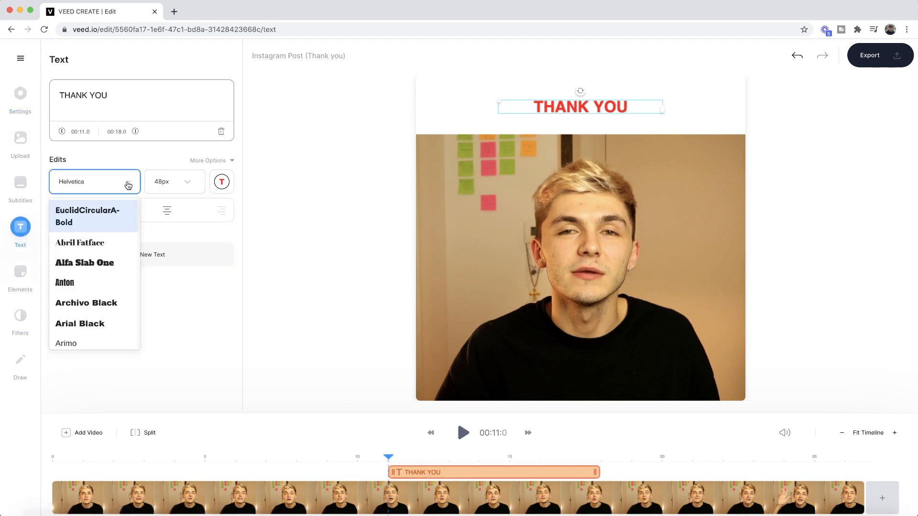
{"action": "left_click", "coordinate": [95, 284]}
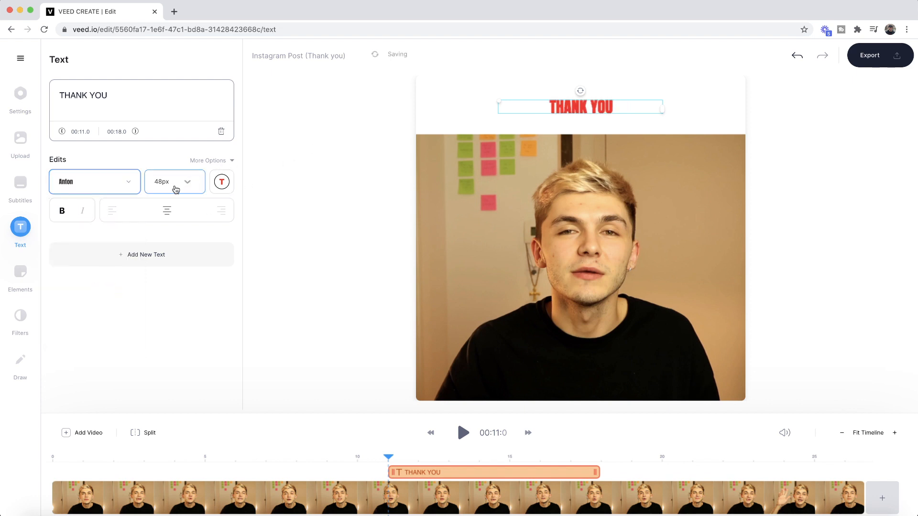
Set the THANK YOU headline's size to 96px and scale it up further within the white band to about 127px.
{"action": "left_click", "coordinate": [190, 186]}
{"action": "scroll", "coordinate": [186, 293], "scroll_direction": "down", "scroll_amount": 3}
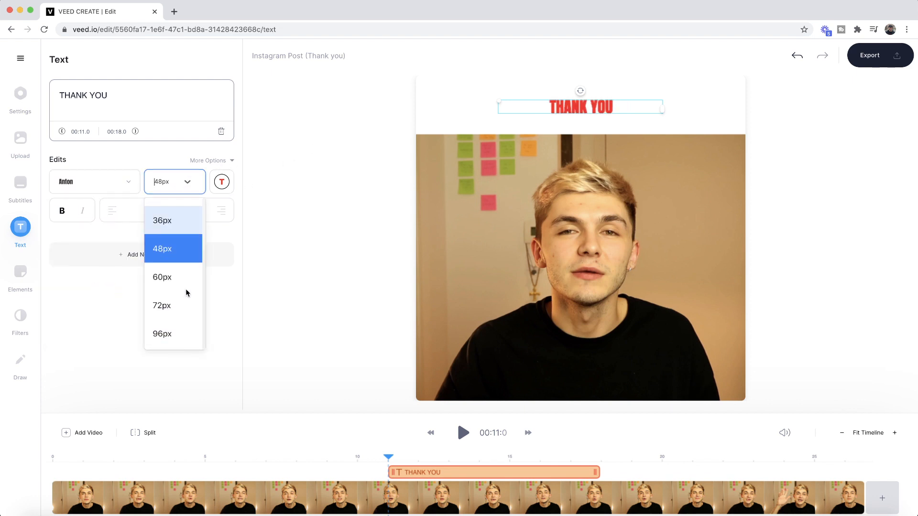
{"action": "left_click", "coordinate": [174, 335]}
{"action": "left_click", "coordinate": [307, 185]}
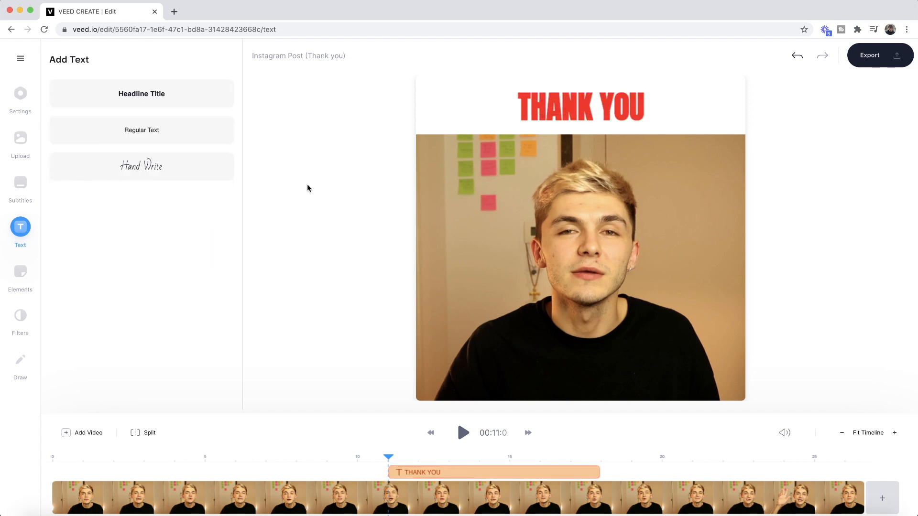
{"action": "left_click", "coordinate": [551, 96]}
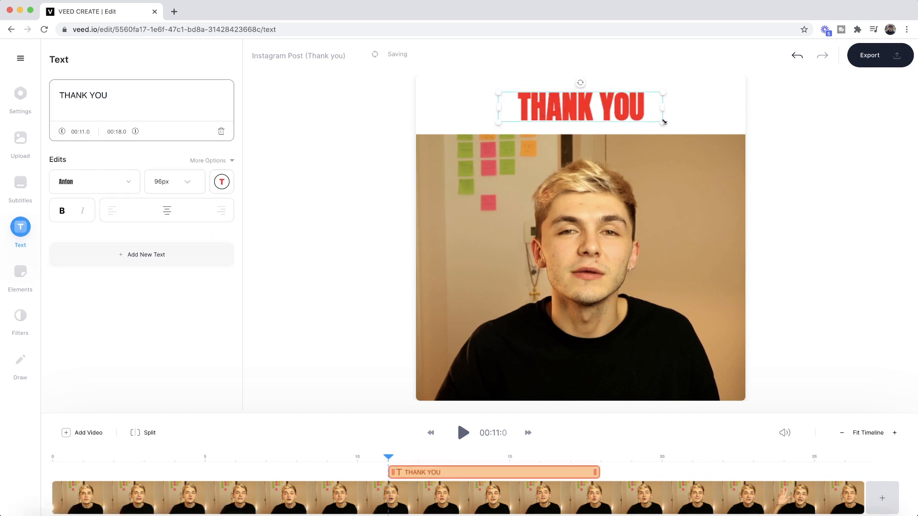
{"action": "left_click_drag", "start_coordinate": [664, 122], "coordinate": [615, 102]}
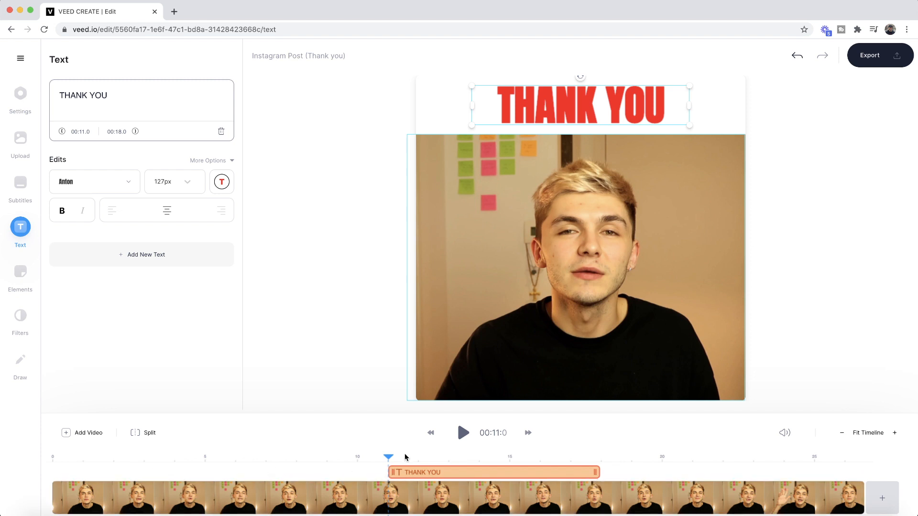
Stretch the THANK YOU headline on the timeline from the video's start to its end at 26.6 s.
{"action": "left_click_drag", "start_coordinate": [390, 458], "coordinate": [468, 447]}
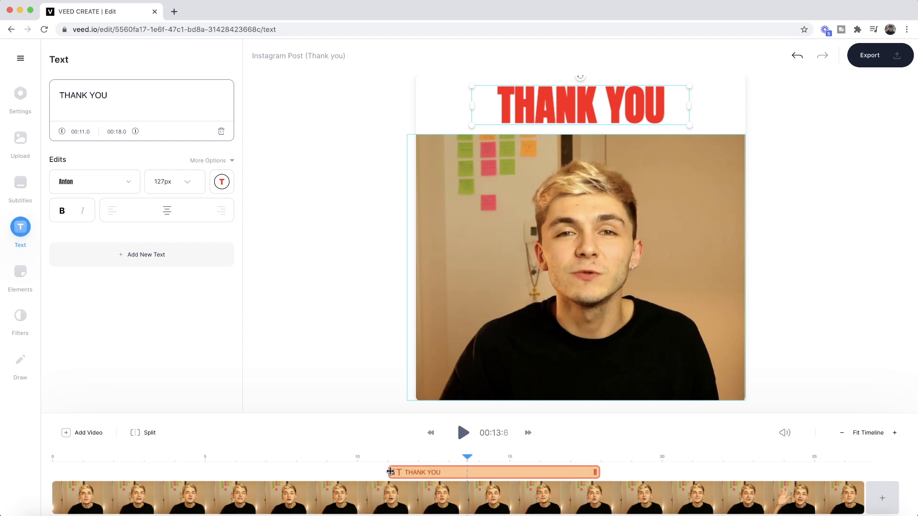
{"action": "left_click_drag", "start_coordinate": [390, 472], "coordinate": [45, 474]}
{"action": "left_click_drag", "start_coordinate": [598, 471], "coordinate": [862, 462]}
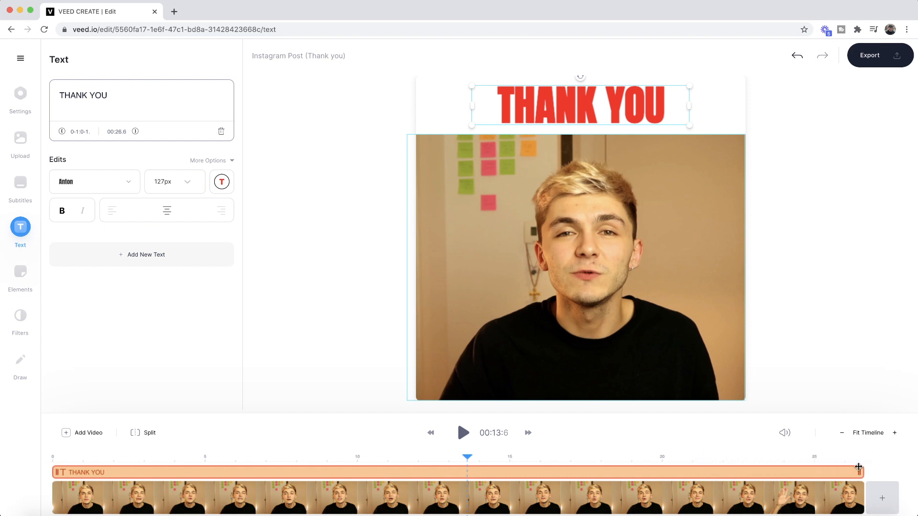
Shorten the THANK YOU headline on the timeline to run from about 2.5 s to 3.8 s, and check it at 3 s.
{"action": "left_click_drag", "start_coordinate": [859, 467], "coordinate": [233, 476]}
{"action": "left_click_drag", "start_coordinate": [57, 472], "coordinate": [133, 468]}
{"action": "left_click_drag", "start_coordinate": [228, 472], "coordinate": [168, 472]}
{"action": "left_click", "coordinate": [146, 458]}
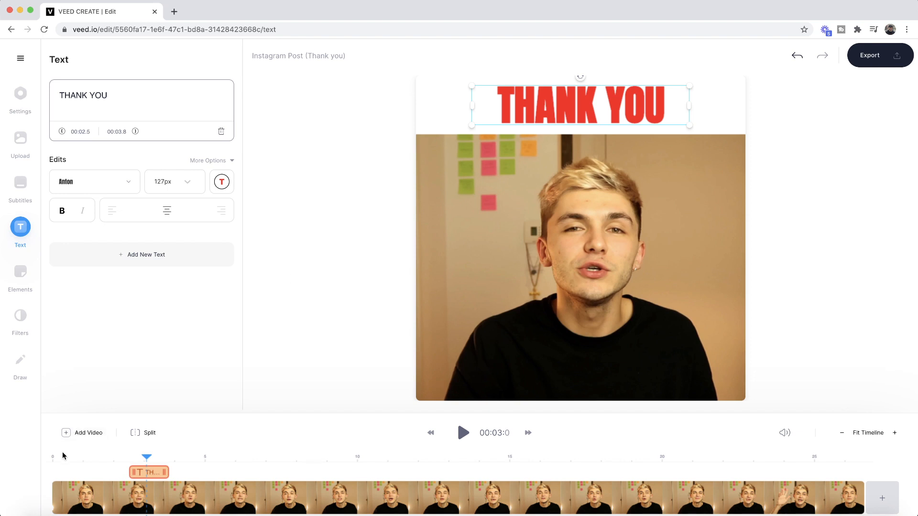
Play the opening, trim about 0.5 s off the start of the video clip, and fit the timeline to the remaining footage.
{"action": "left_click", "coordinate": [39, 456]}
{"action": "left_click", "coordinate": [463, 433]}
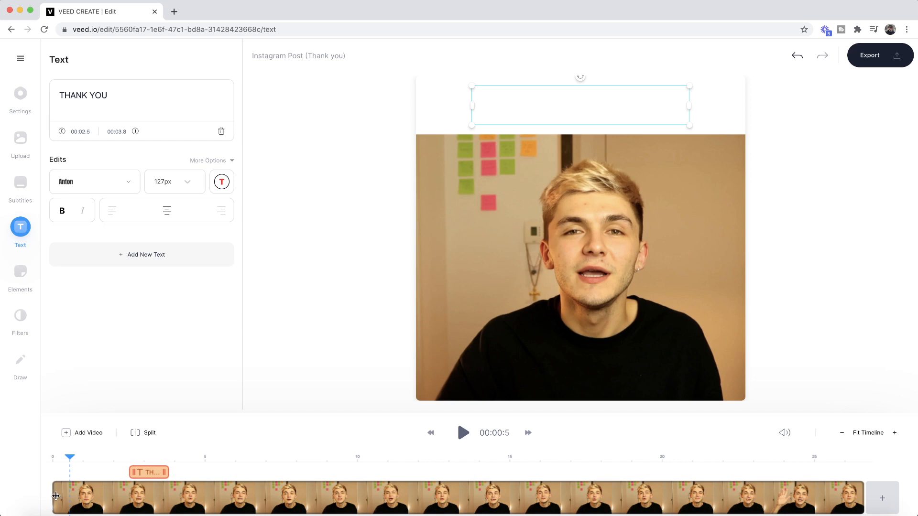
{"action": "left_click", "coordinate": [53, 497]}
{"action": "left_click_drag", "start_coordinate": [54, 497], "coordinate": [70, 493]}
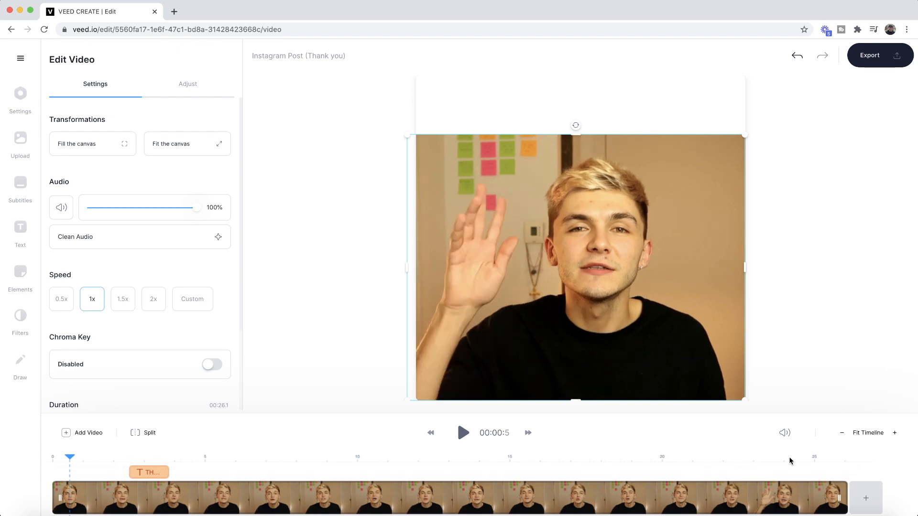
{"action": "left_click", "coordinate": [863, 436]}
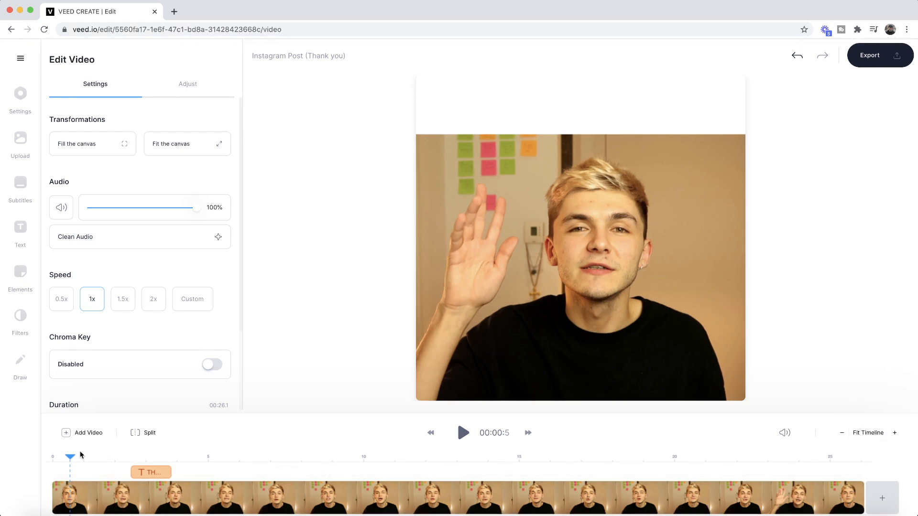
Move the THANK YOU headline to the very start of the timeline so it runs from 0 to 1.3 s.
{"action": "left_click_drag", "start_coordinate": [71, 458], "coordinate": [50, 458]}
{"action": "left_click", "coordinate": [151, 473]}
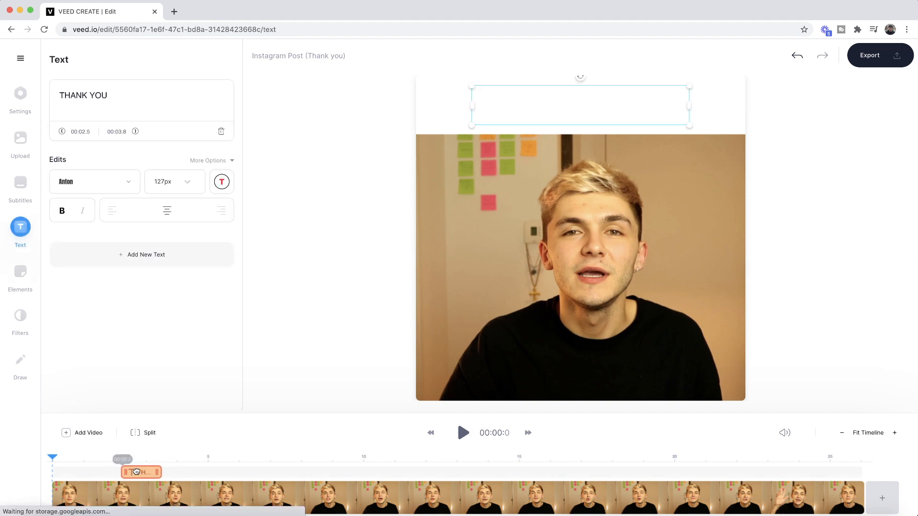
{"action": "left_click_drag", "start_coordinate": [151, 472], "coordinate": [73, 473]}
Play the video to find the first cut point and split the clip at 6.8 s.
{"action": "left_click", "coordinate": [461, 432]}
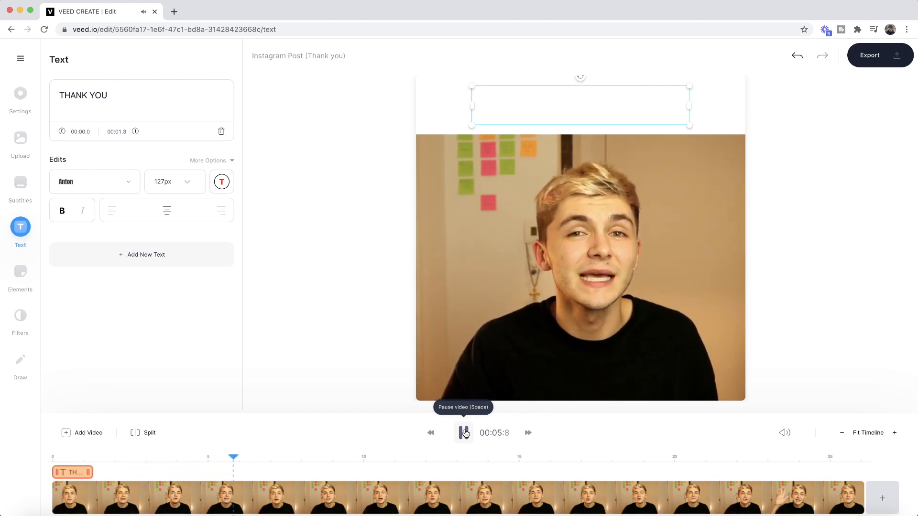
{"action": "left_click", "coordinate": [465, 433]}
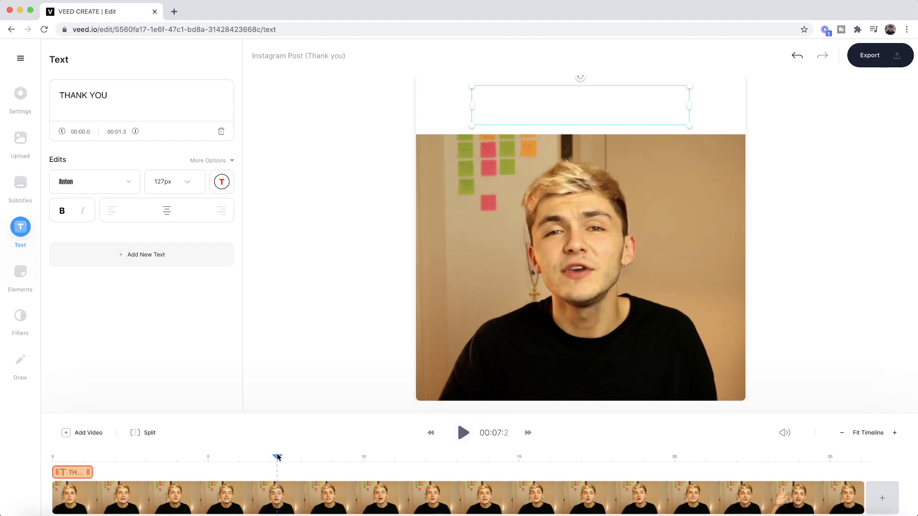
{"action": "left_click", "coordinate": [465, 432]}
{"action": "left_click", "coordinate": [464, 433]}
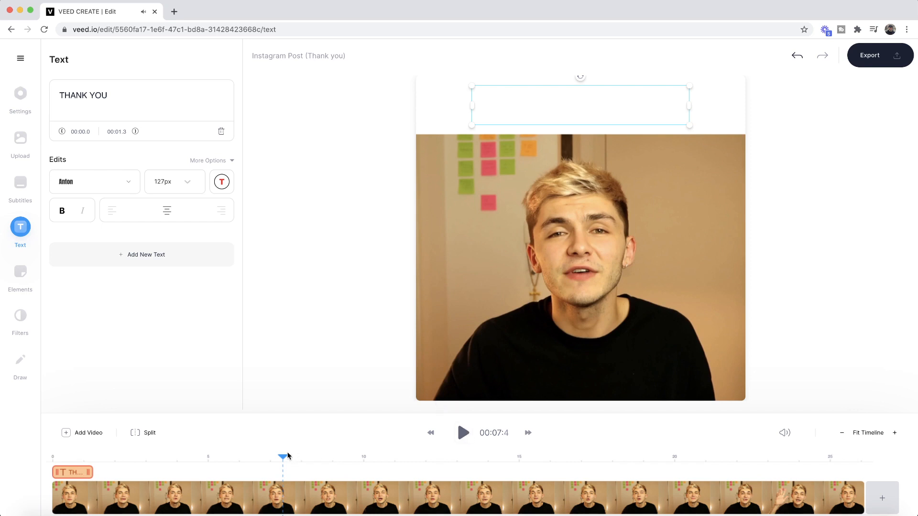
{"action": "left_click", "coordinate": [461, 432]}
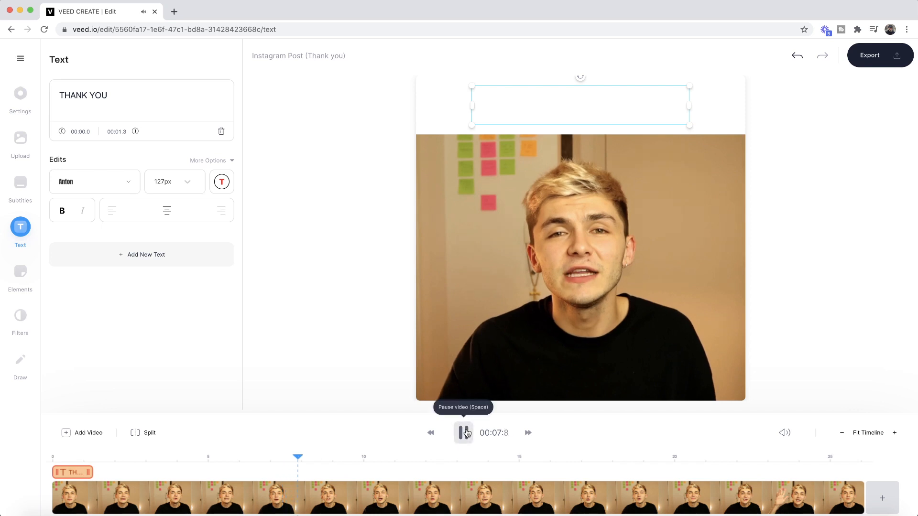
{"action": "left_click", "coordinate": [464, 433]}
{"action": "left_click", "coordinate": [466, 434]}
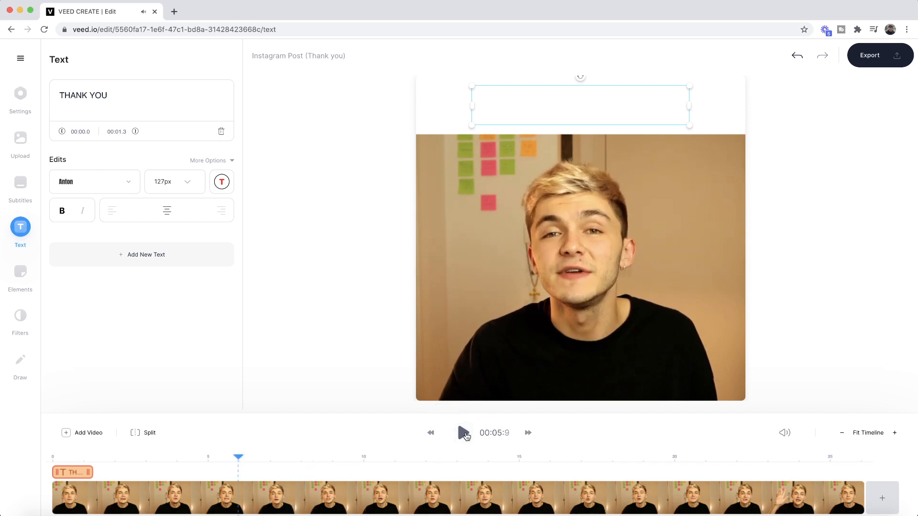
{"action": "left_click", "coordinate": [467, 436]}
{"action": "left_click", "coordinate": [466, 435]}
{"action": "left_click", "coordinate": [466, 435]}
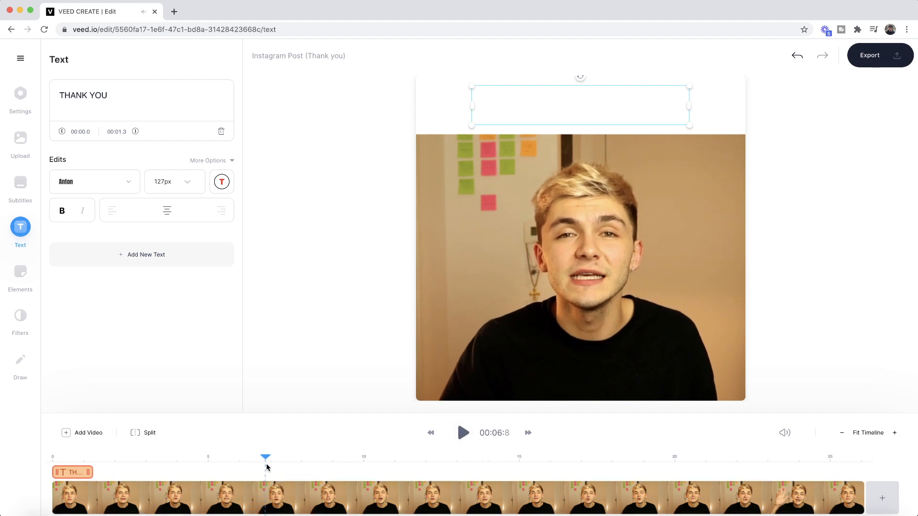
{"action": "left_click", "coordinate": [136, 436]}
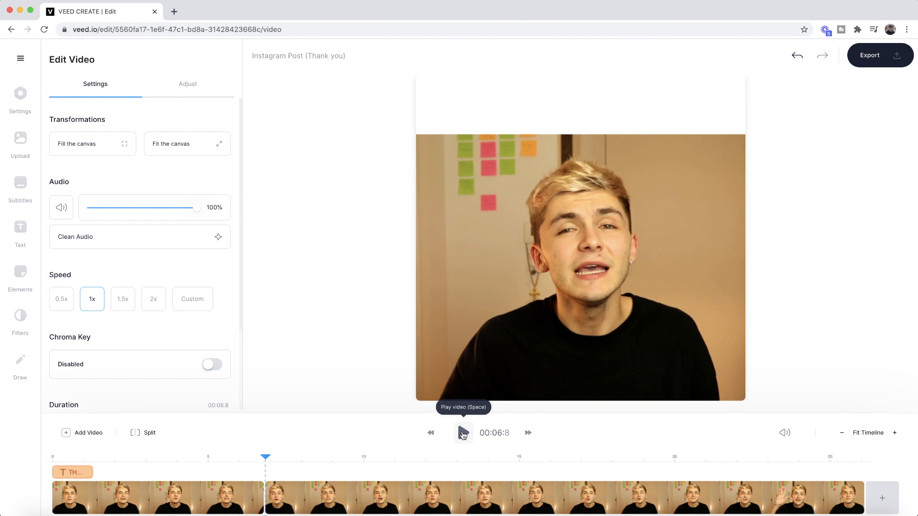
Play on to the end of the unwanted section and split the video at about 11.1 s.
{"action": "left_click", "coordinate": [463, 433]}
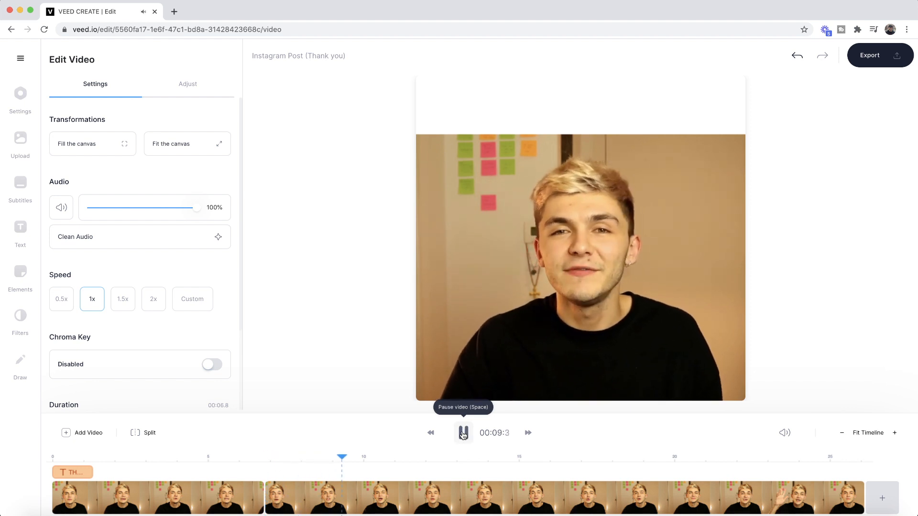
{"action": "left_click", "coordinate": [463, 434]}
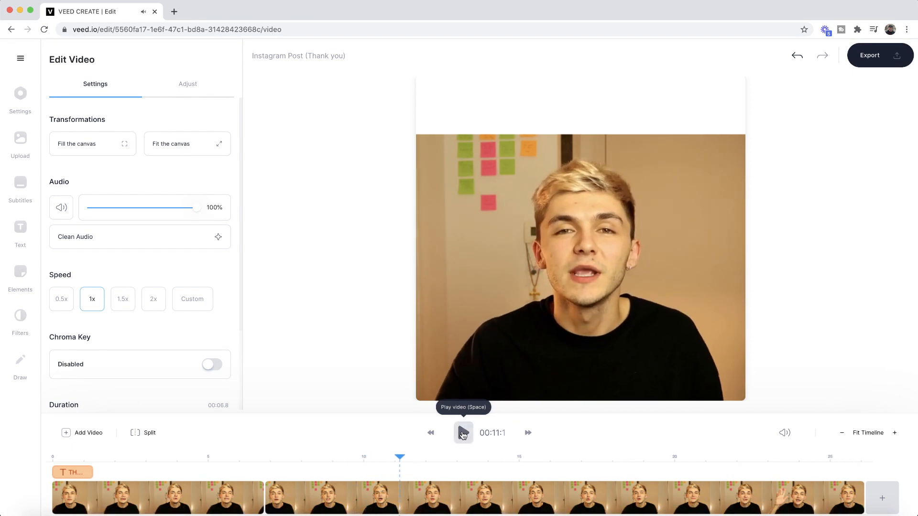
{"action": "left_click", "coordinate": [146, 434]}
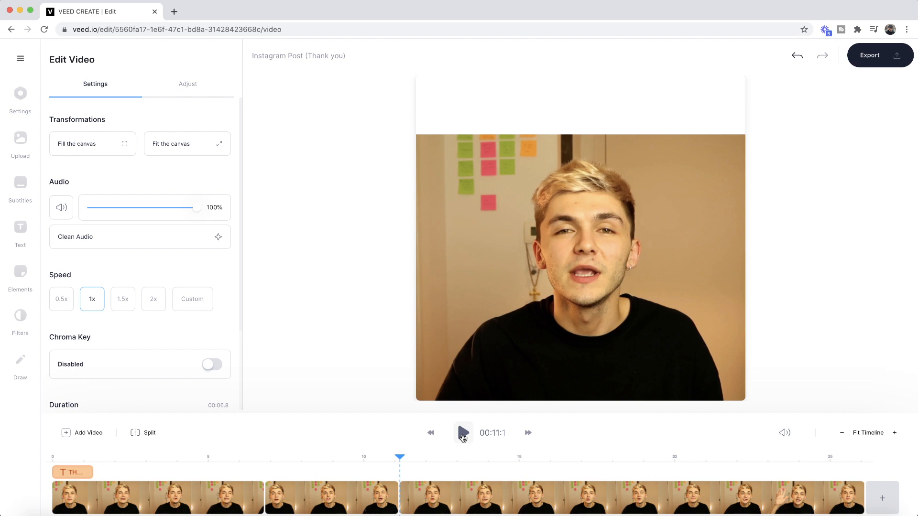
Preview the footage after the second cut and delete the middle segment between 6.8 s and 11.1 s.
{"action": "left_click", "coordinate": [463, 434]}
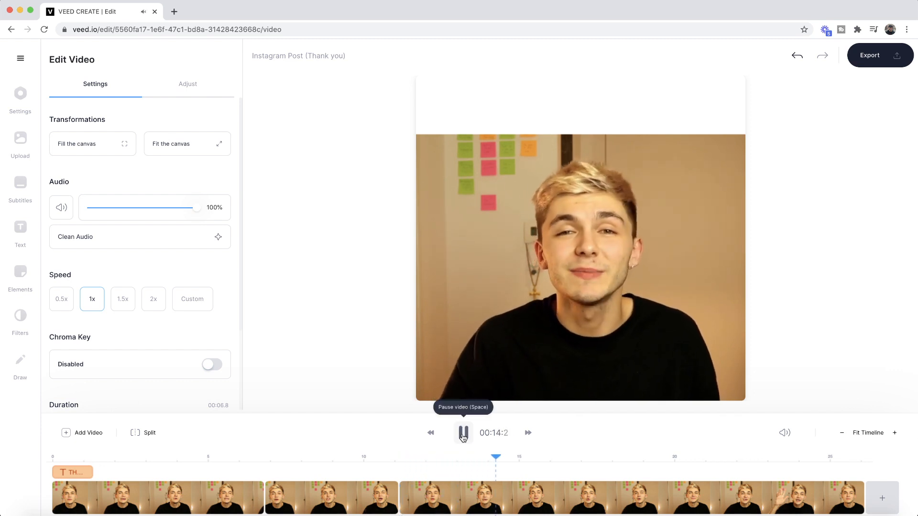
{"action": "left_click", "coordinate": [463, 434]}
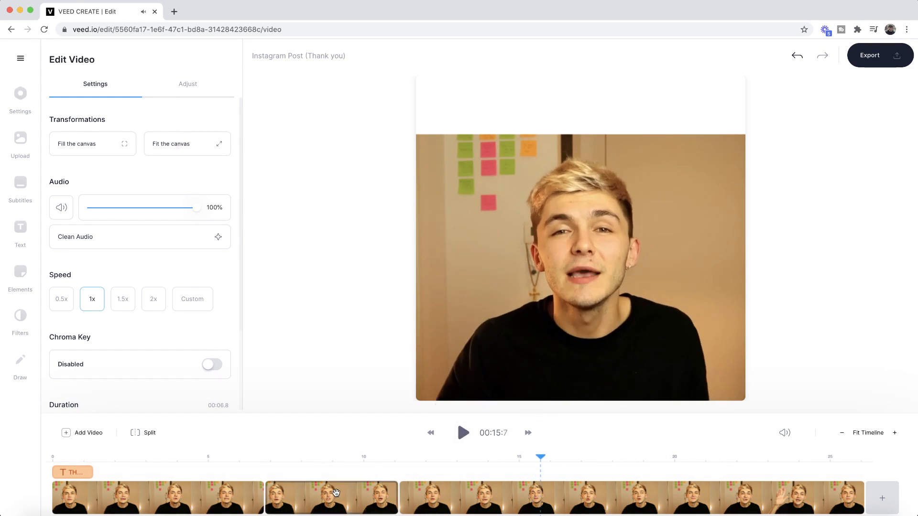
{"action": "right_click", "coordinate": [336, 492]}
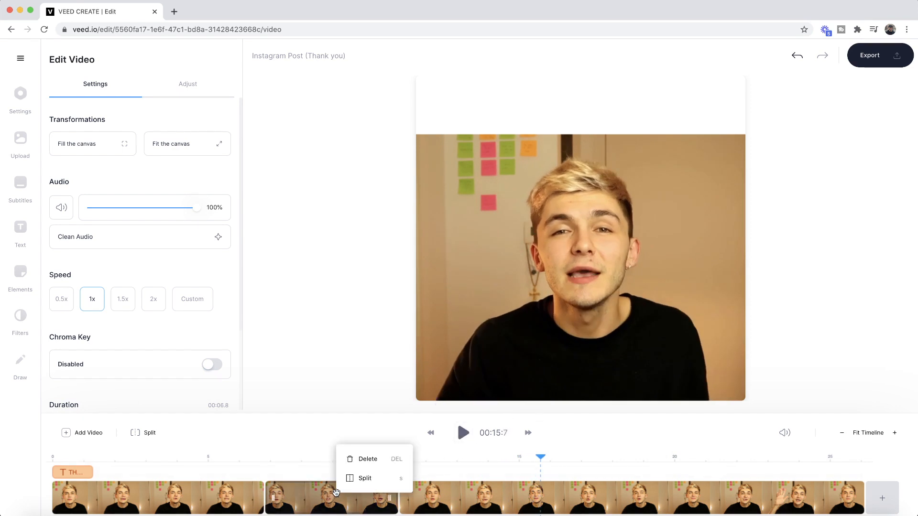
{"action": "left_click", "coordinate": [366, 463]}
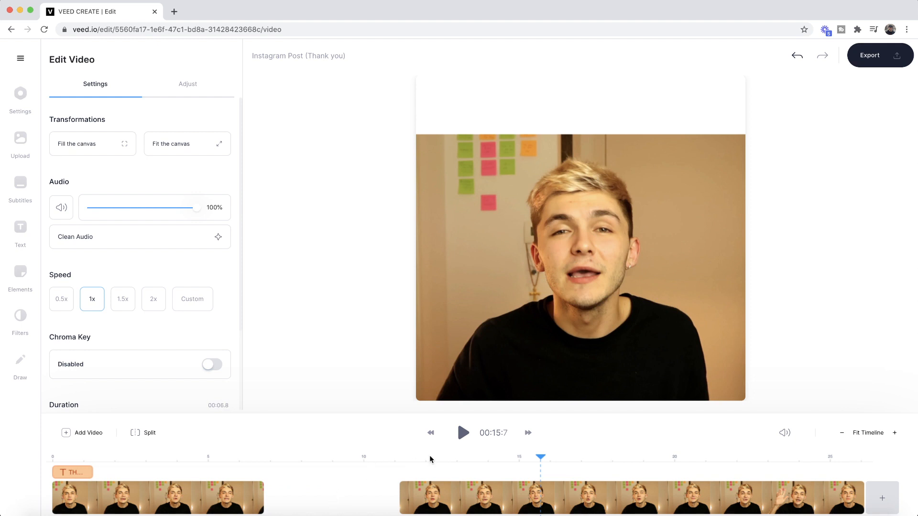
Play on to the next cut point and split the video at 19.9 s.
{"action": "left_click", "coordinate": [463, 432]}
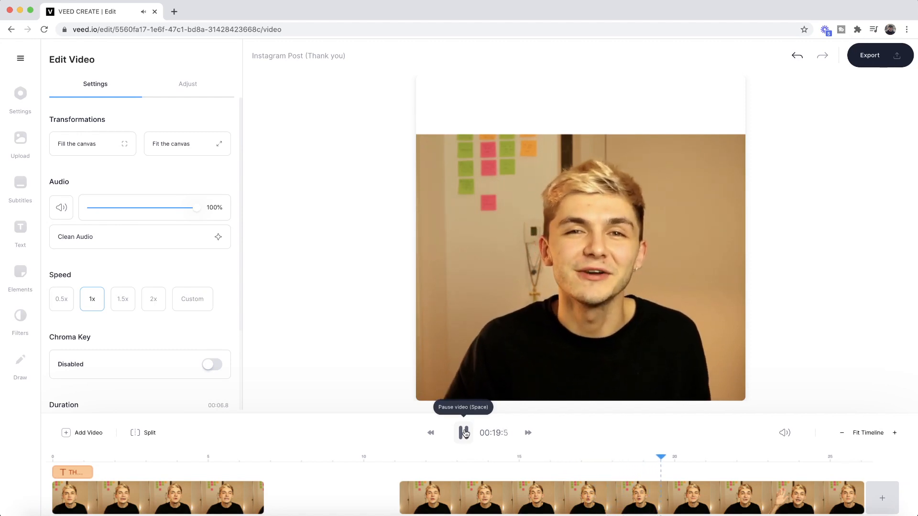
{"action": "left_click", "coordinate": [465, 432]}
{"action": "left_click_drag", "start_coordinate": [682, 458], "coordinate": [674, 459]}
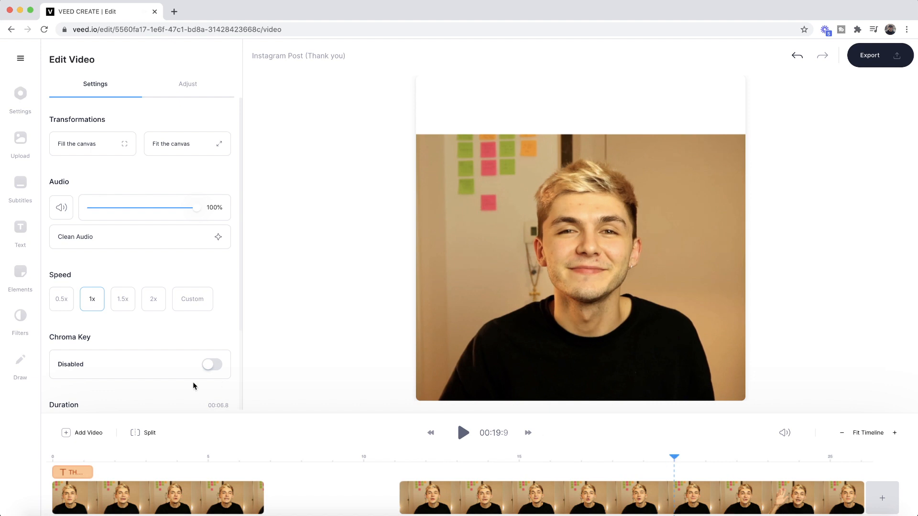
{"action": "left_click", "coordinate": [153, 432]}
Trim the start of the last video segment to about 20.8 s and play it to check the new start.
{"action": "left_click", "coordinate": [463, 432]}
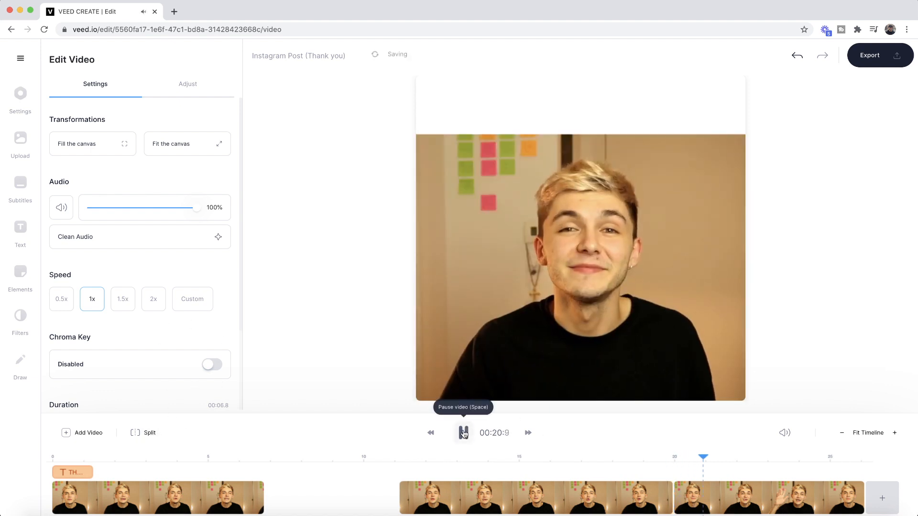
{"action": "left_click", "coordinate": [463, 432]}
{"action": "left_click_drag", "start_coordinate": [729, 458], "coordinate": [702, 459]}
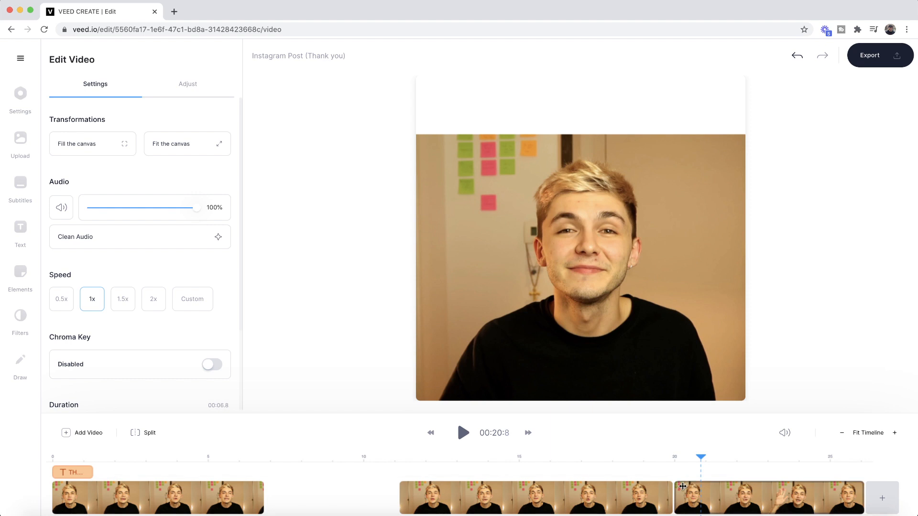
{"action": "left_click", "coordinate": [701, 492]}
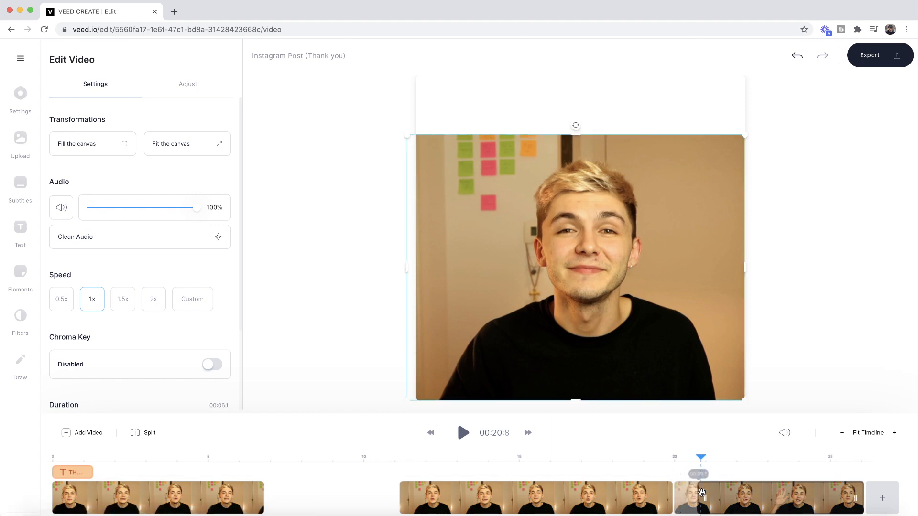
{"action": "left_click", "coordinate": [462, 434]}
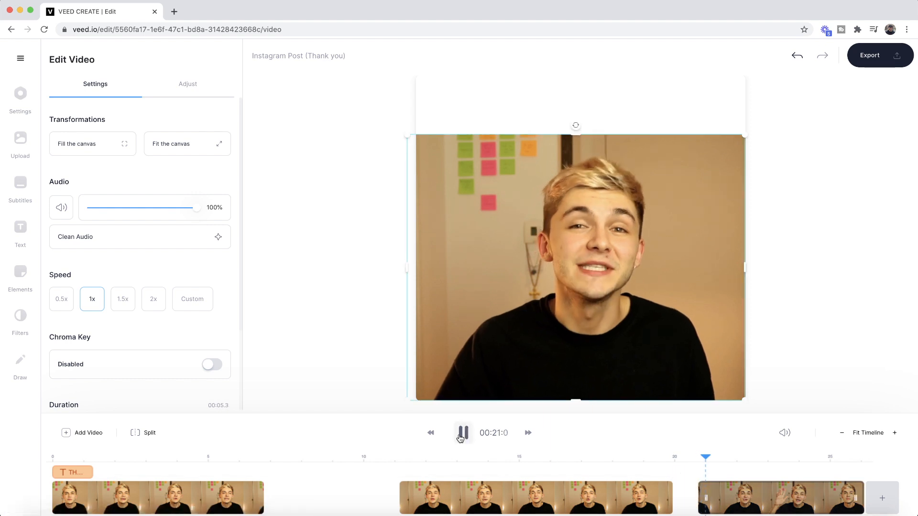
{"action": "left_click", "coordinate": [461, 434]}
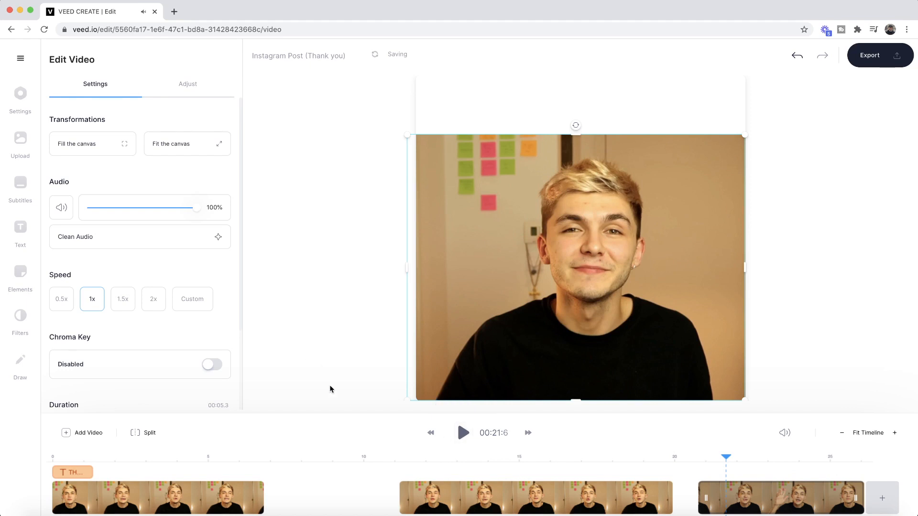
Split the last video segment at 21.6 s and delete the part after the cut.
{"action": "left_click", "coordinate": [153, 433]}
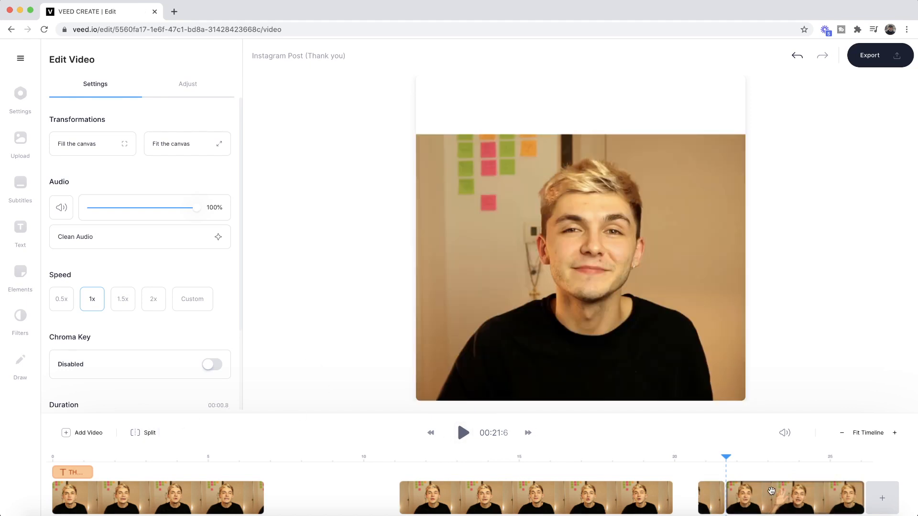
{"action": "right_click", "coordinate": [771, 491]}
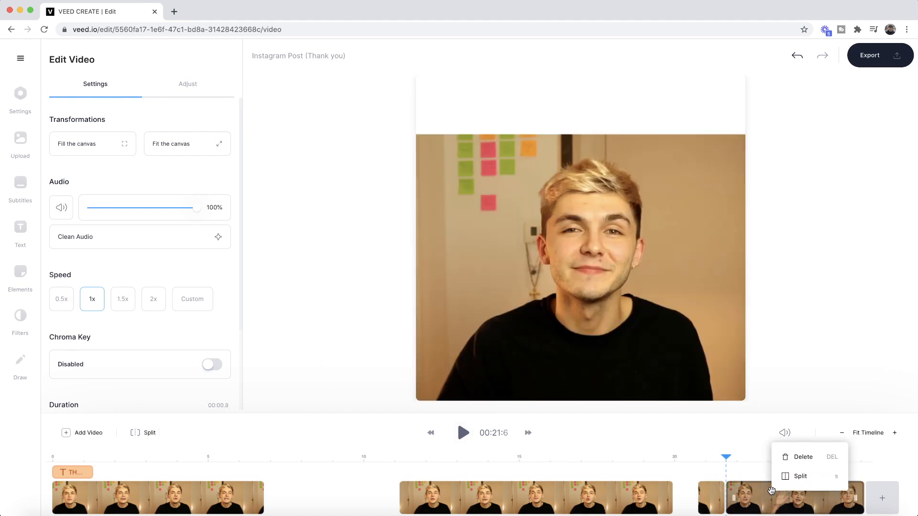
{"action": "left_click", "coordinate": [802, 458]}
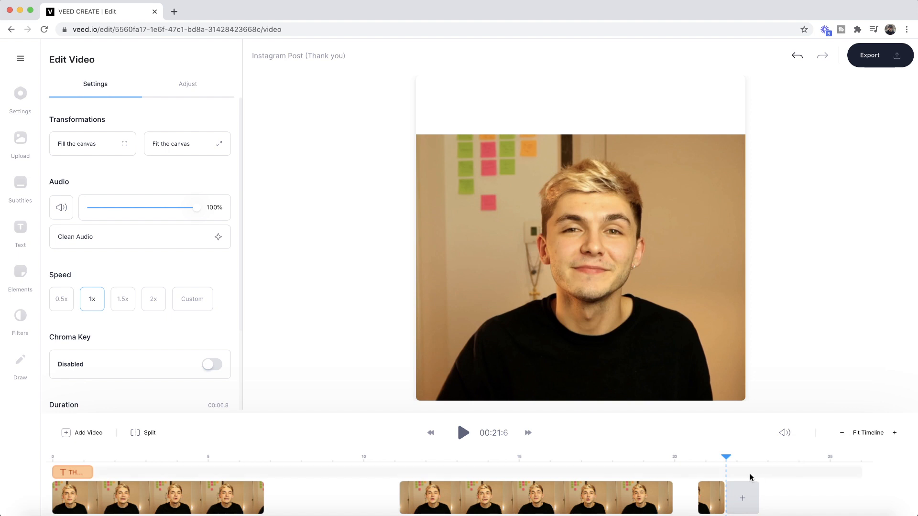
Check the gaps in the timeline and move the second and third video segments earlier so all three play back to back.
{"action": "left_click", "coordinate": [554, 460]}
{"action": "left_click", "coordinate": [215, 459]}
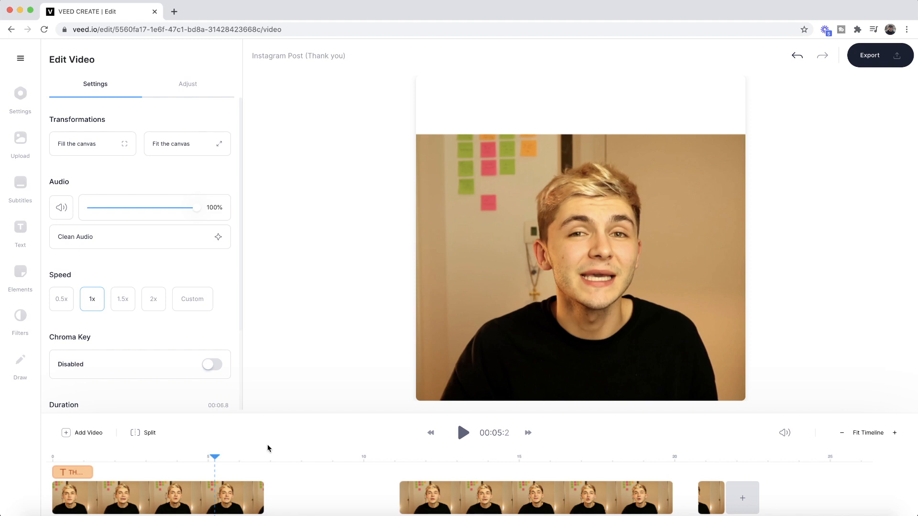
{"action": "left_click_drag", "start_coordinate": [268, 456], "coordinate": [306, 447]}
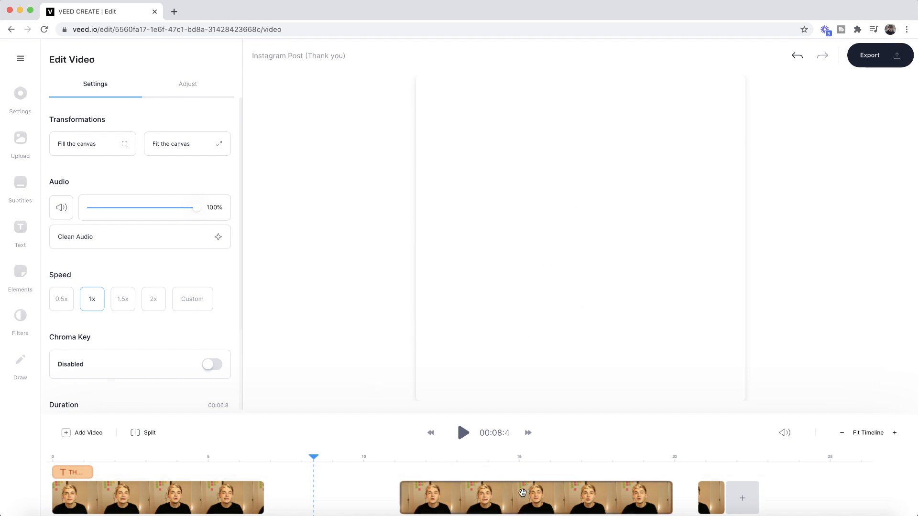
{"action": "left_click_drag", "start_coordinate": [523, 493], "coordinate": [354, 490]}
{"action": "left_click_drag", "start_coordinate": [712, 496], "coordinate": [550, 495]}
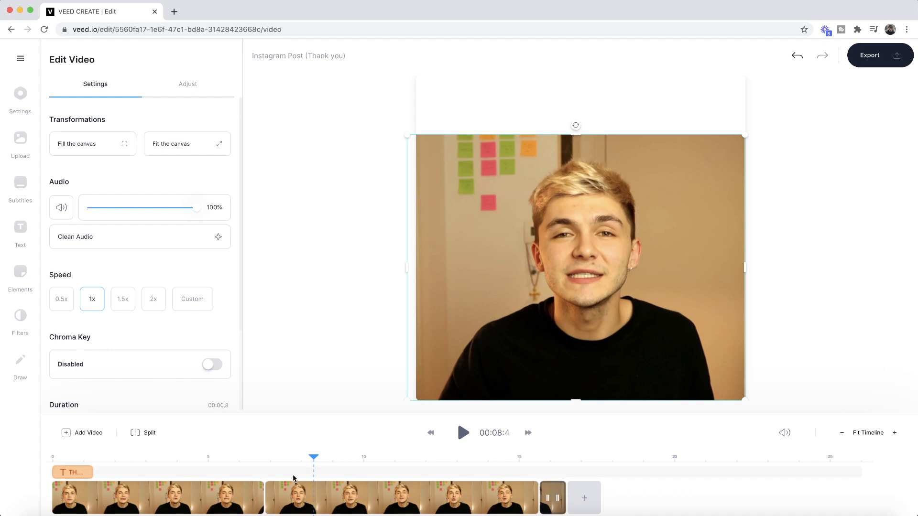
Play the joined video from the beginning to check the transition between the first two segments.
{"action": "left_click_drag", "start_coordinate": [185, 457], "coordinate": [53, 458]}
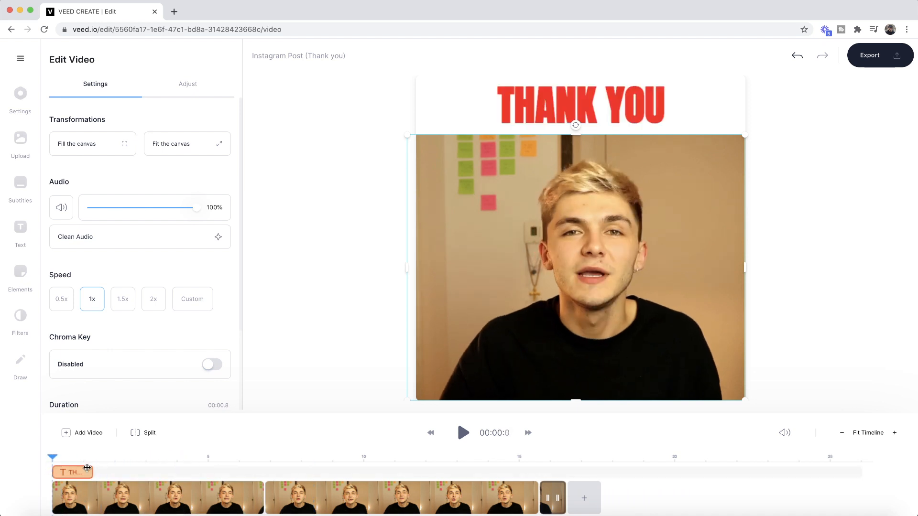
{"action": "left_click", "coordinate": [460, 432]}
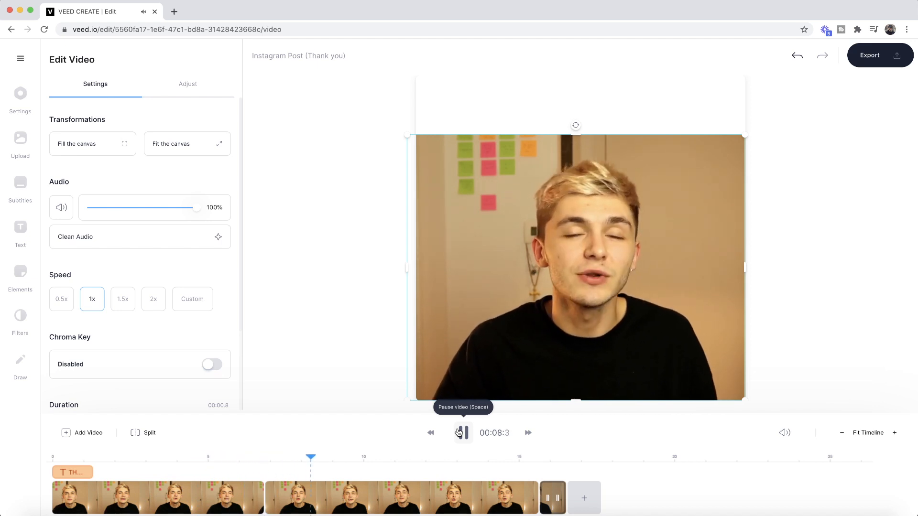
{"action": "left_click", "coordinate": [459, 432]}
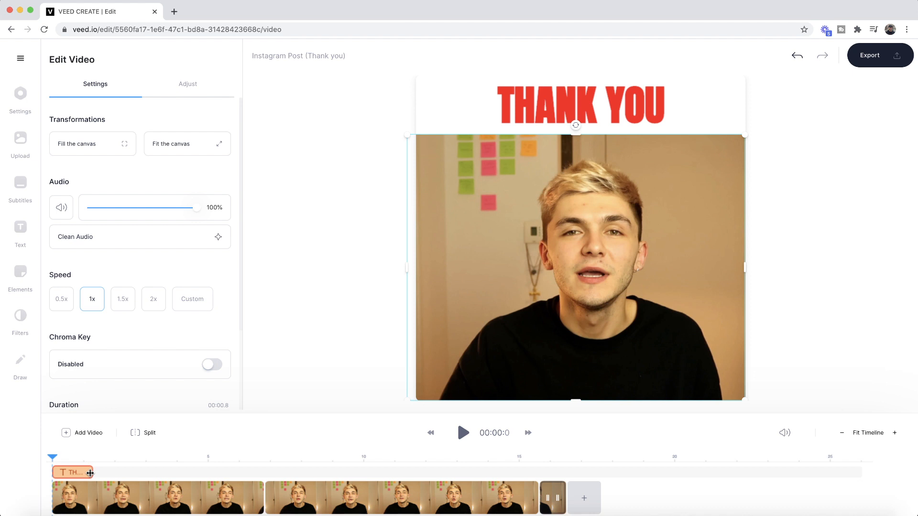
Extend the THANK YOU headline to the end of the video at 16.5 s and fit the timeline to the shortened project.
{"action": "left_click_drag", "start_coordinate": [61, 457], "coordinate": [67, 458]}
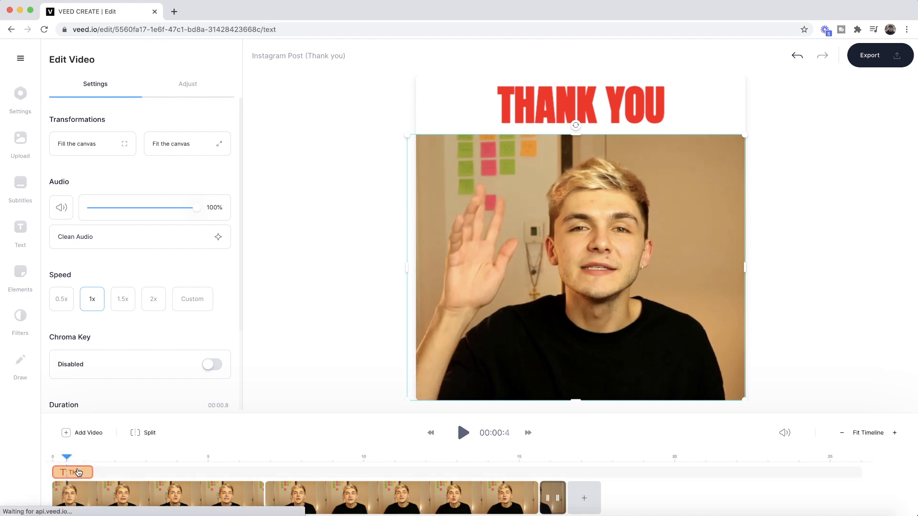
{"action": "left_click", "coordinate": [78, 472]}
{"action": "left_click_drag", "start_coordinate": [91, 471], "coordinate": [564, 452]}
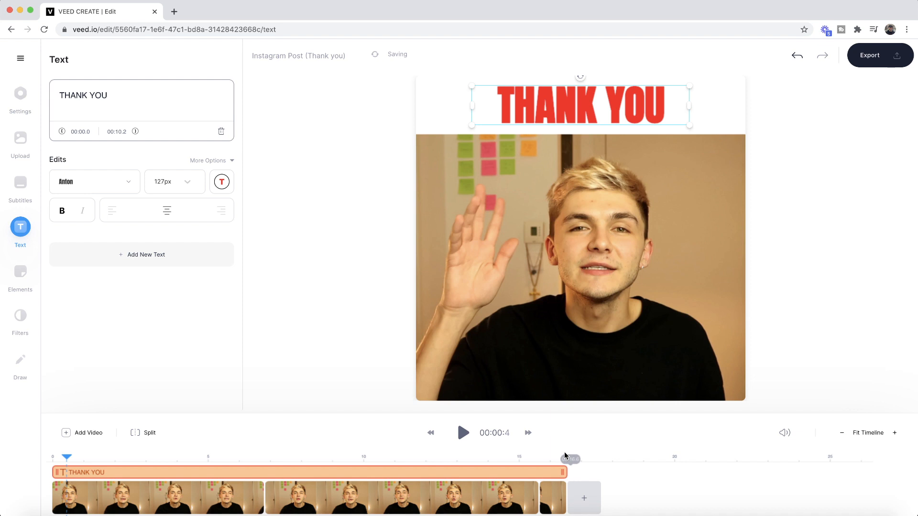
{"action": "left_click", "coordinate": [868, 432]}
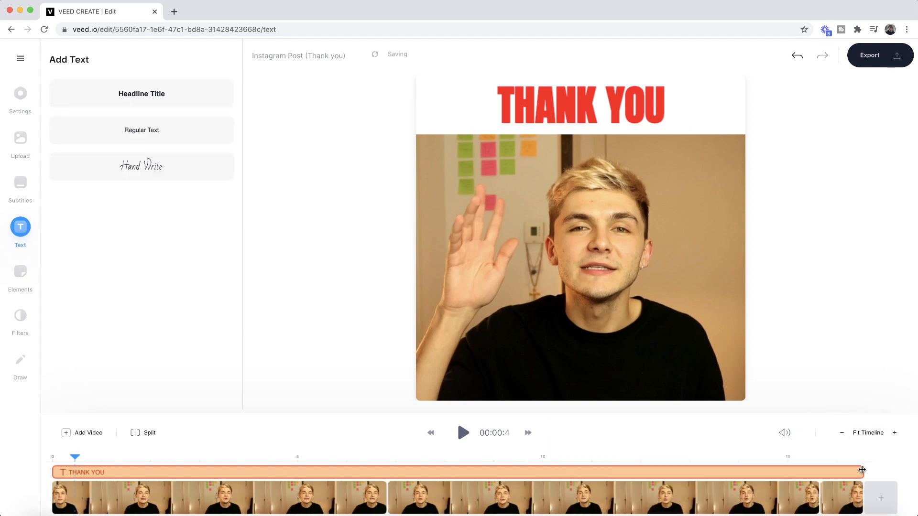
{"action": "left_click", "coordinate": [861, 470]}
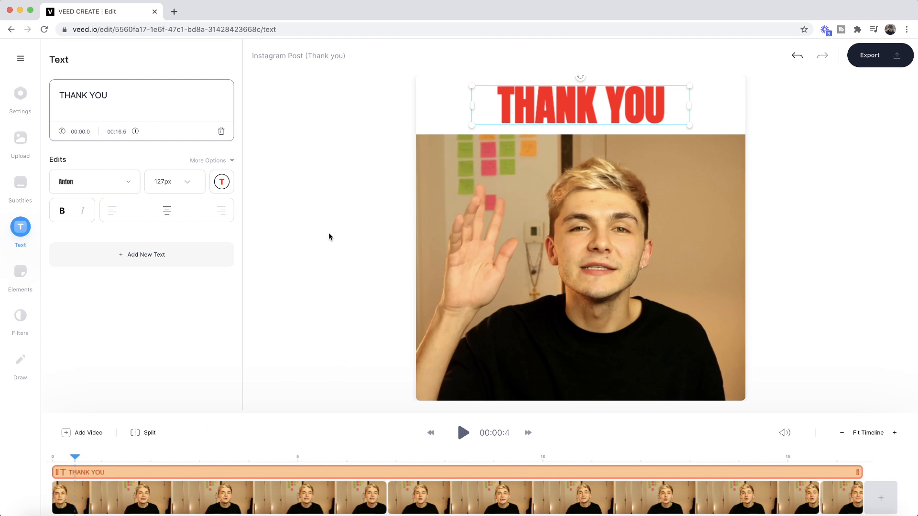
Add the YouTube logo from the brand kit images, shrink it and place it to the left of the THANK YOU headline.
{"action": "left_click", "coordinate": [12, 143]}
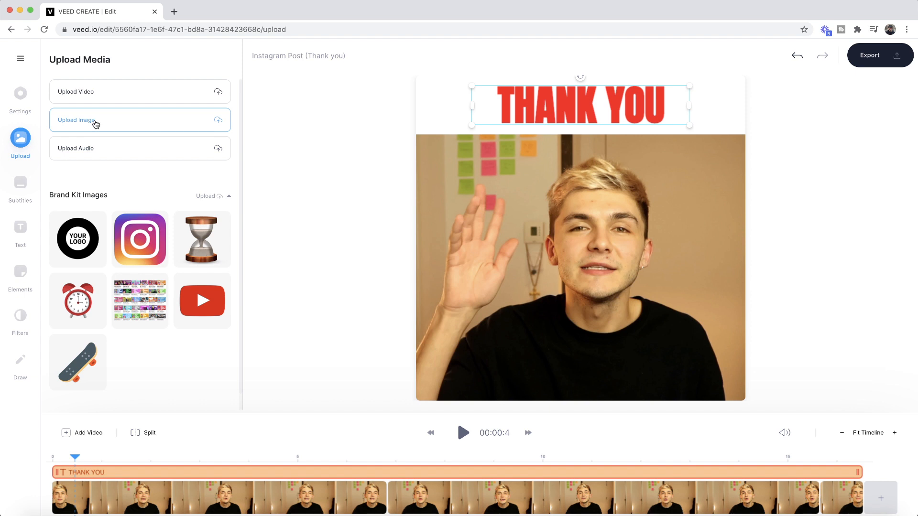
{"action": "left_click", "coordinate": [201, 303]}
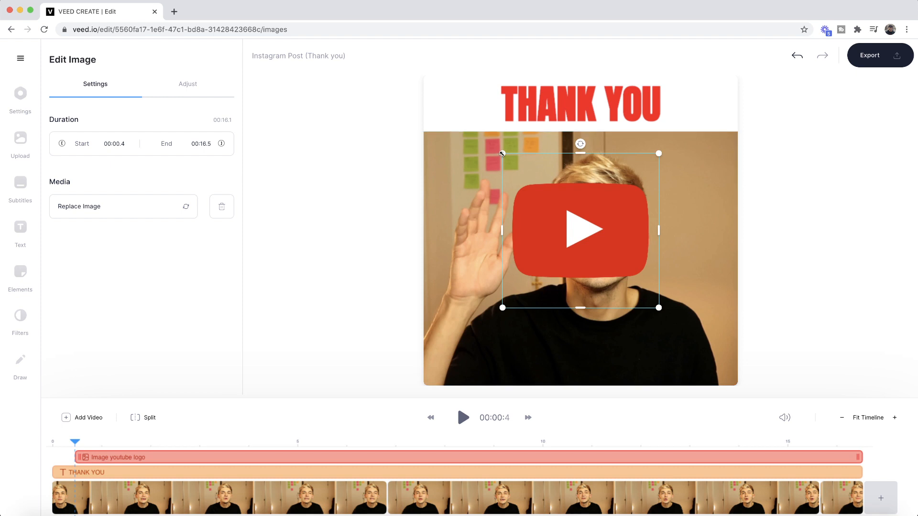
{"action": "left_click_drag", "start_coordinate": [502, 153], "coordinate": [497, 84]}
{"action": "key", "text": "Right"}
{"action": "key", "text": "Right"}
{"action": "key", "text": "Right"}
{"action": "key", "text": "Right"}
{"action": "key", "text": "Right"}
{"action": "key", "text": "Right"}
{"action": "key", "text": "Down"}
{"action": "key", "text": "Right"}
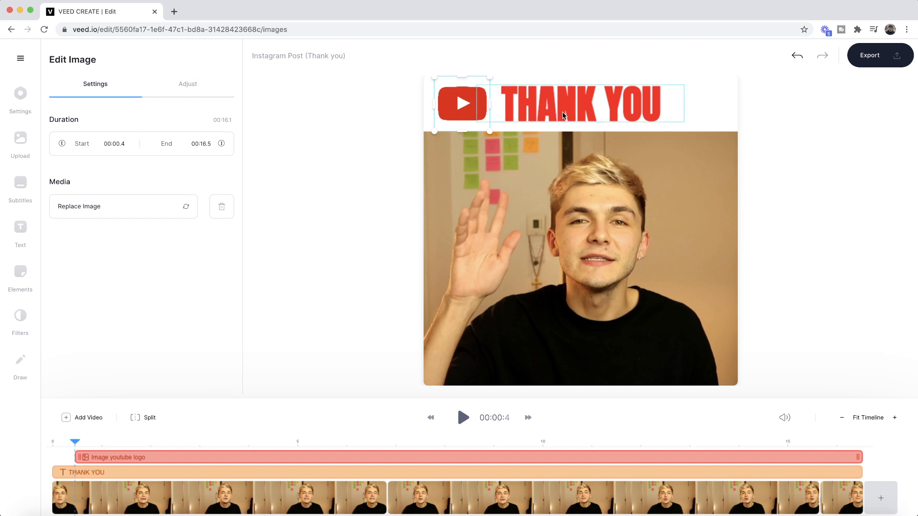
{"action": "left_click", "coordinate": [278, 311]}
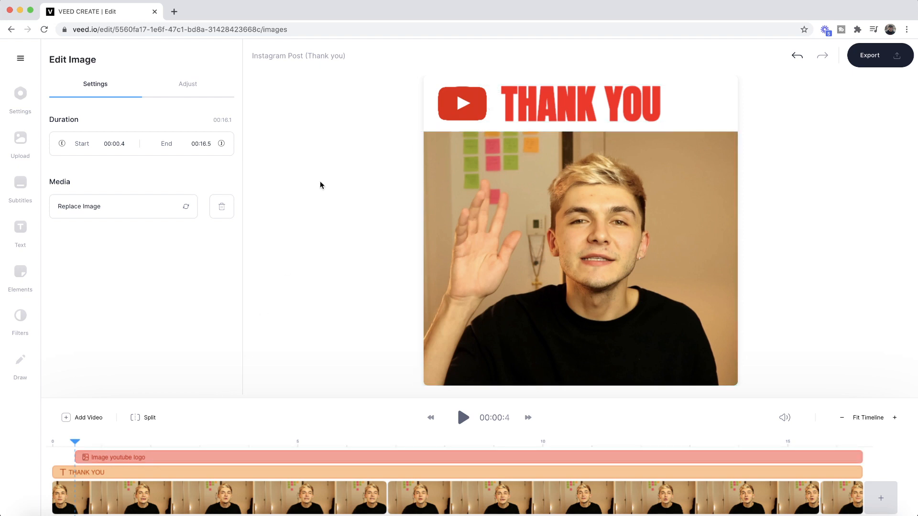
Set the YouTube logo's start time to 00:00.0 and play the opening seconds to check it.
{"action": "left_click", "coordinate": [78, 442]}
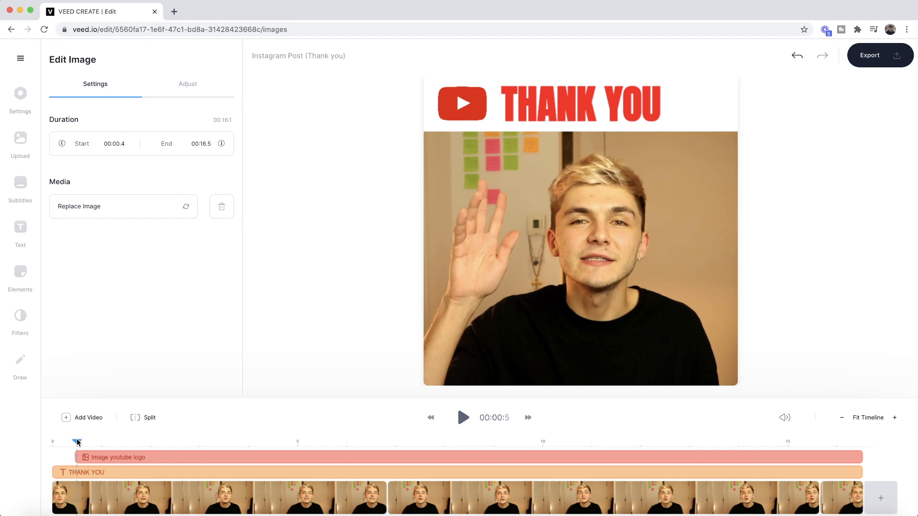
{"action": "left_click_drag", "start_coordinate": [77, 443], "coordinate": [76, 442]}
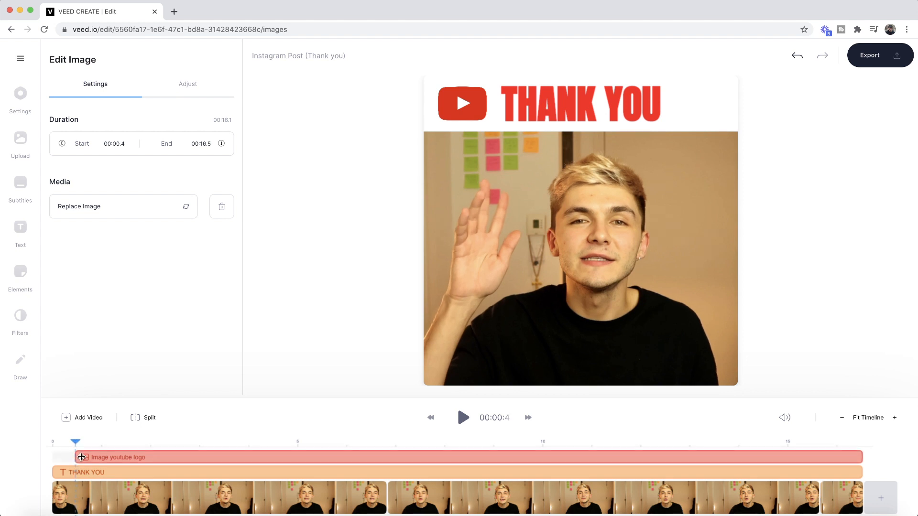
{"action": "left_click_drag", "start_coordinate": [74, 446], "coordinate": [50, 445]}
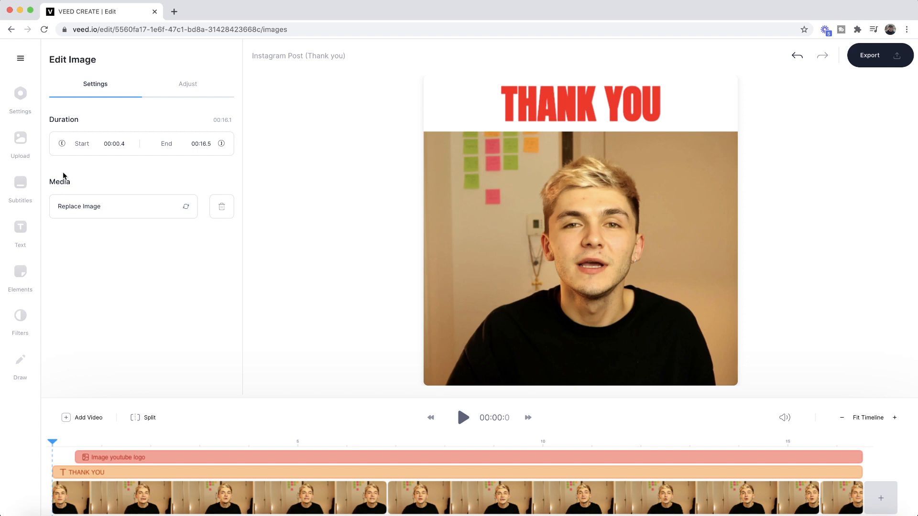
{"action": "left_click", "coordinate": [61, 145]}
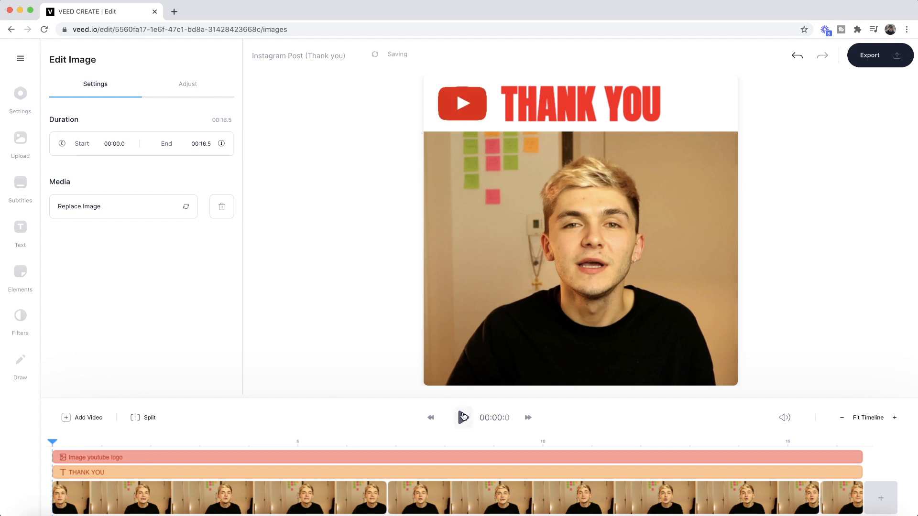
{"action": "left_click", "coordinate": [463, 419]}
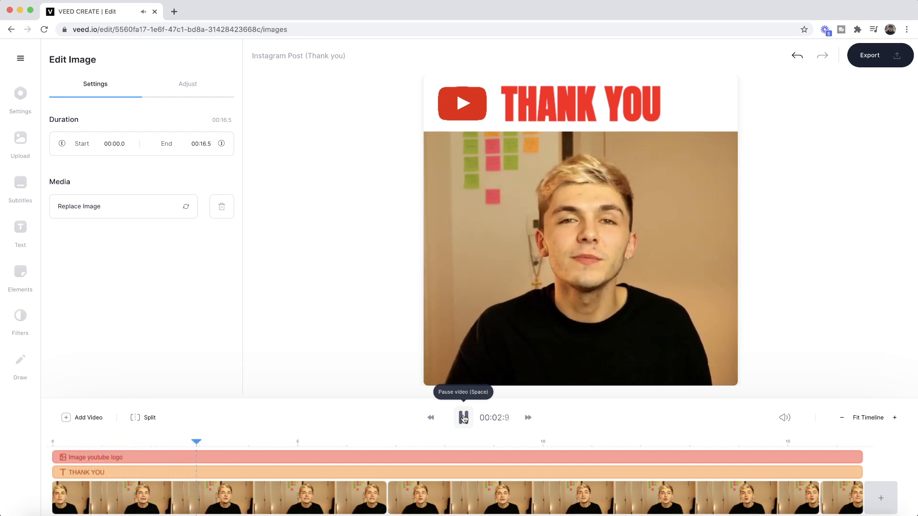
{"action": "left_click", "coordinate": [464, 418]}
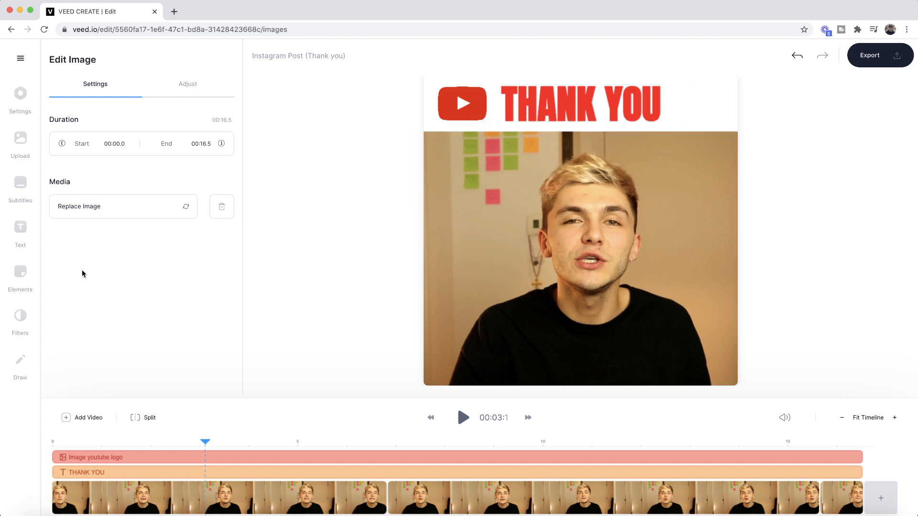
Add a donut-style progress bar, shrink it and place it to the right of the THANK YOU headline.
{"action": "left_click", "coordinate": [21, 277]}
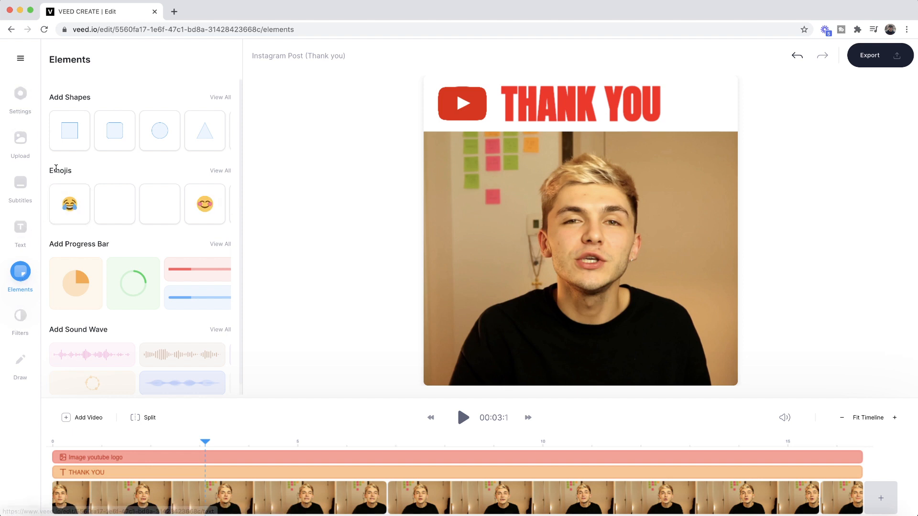
{"action": "left_click", "coordinate": [221, 244]}
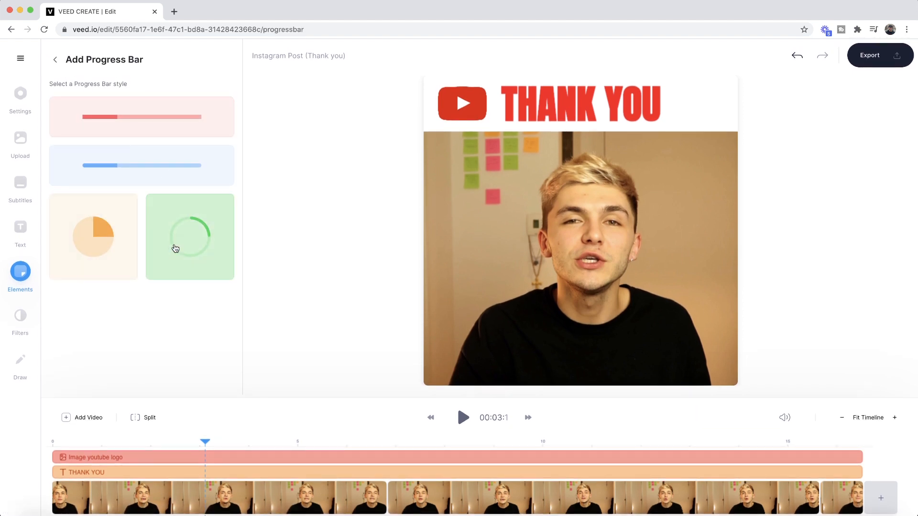
{"action": "left_click", "coordinate": [189, 242]}
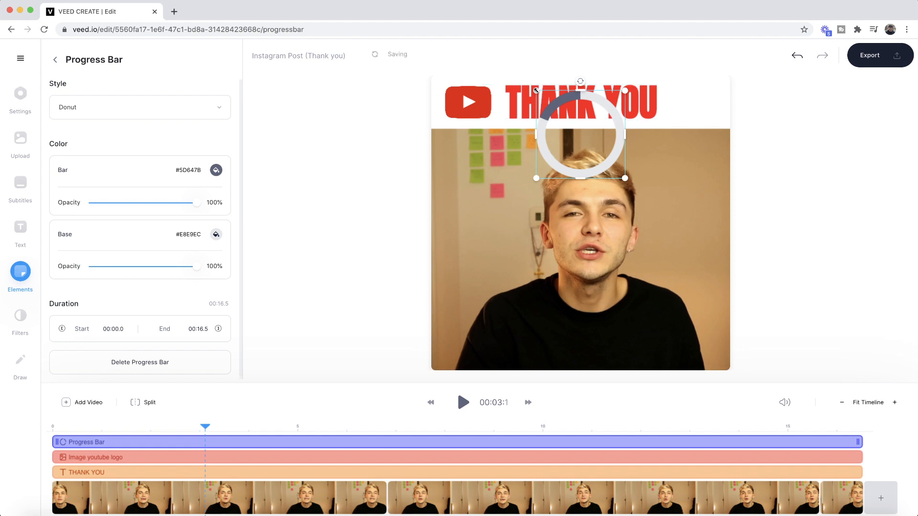
{"action": "left_click_drag", "start_coordinate": [536, 90], "coordinate": [688, 90]}
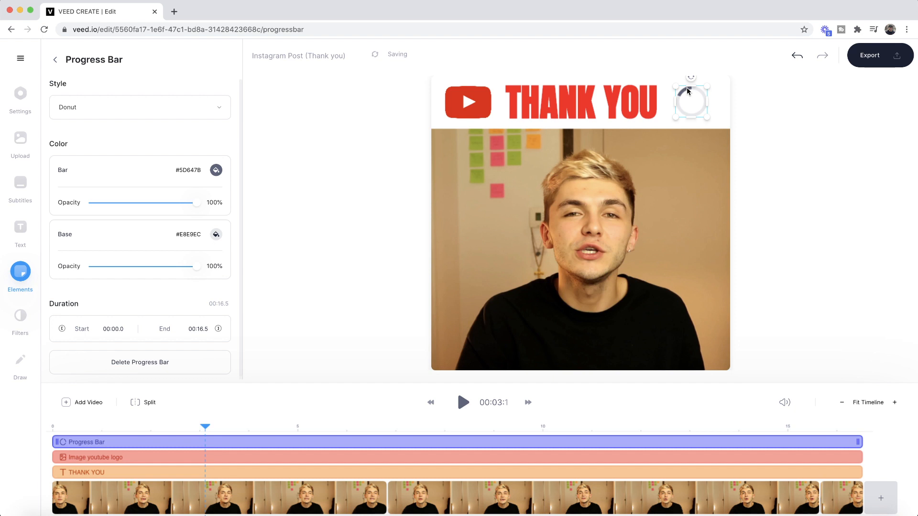
Colour the progress bar red (#FF1717) and nudge the headline and the progress bar slightly to the right.
{"action": "left_click", "coordinate": [216, 171]}
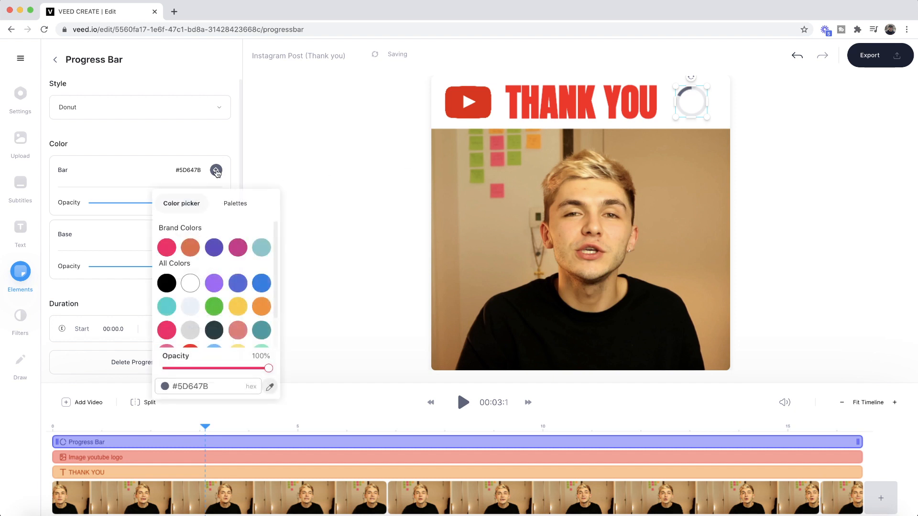
{"action": "scroll", "coordinate": [169, 308], "scroll_direction": "down", "scroll_amount": 1}
{"action": "left_click", "coordinate": [191, 324]}
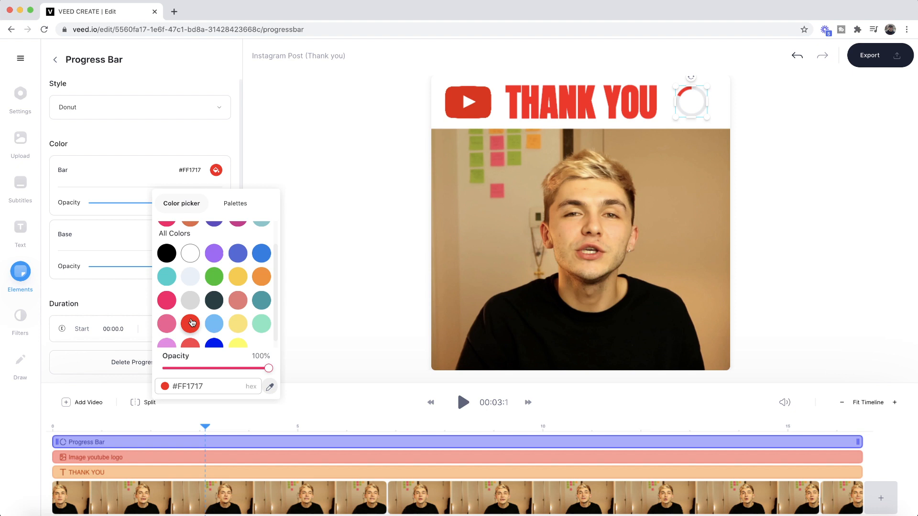
{"action": "left_click", "coordinate": [285, 139]}
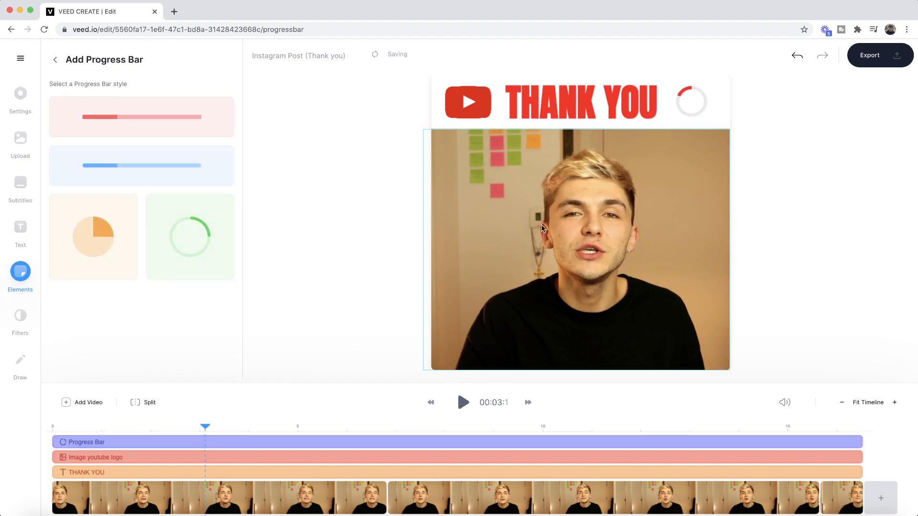
{"action": "left_click", "coordinate": [579, 109]}
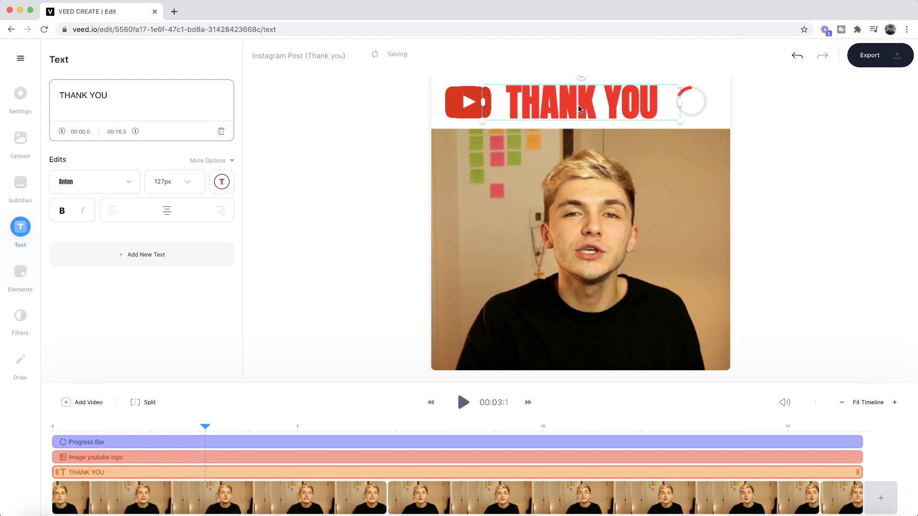
{"action": "left_click", "coordinate": [692, 102]}
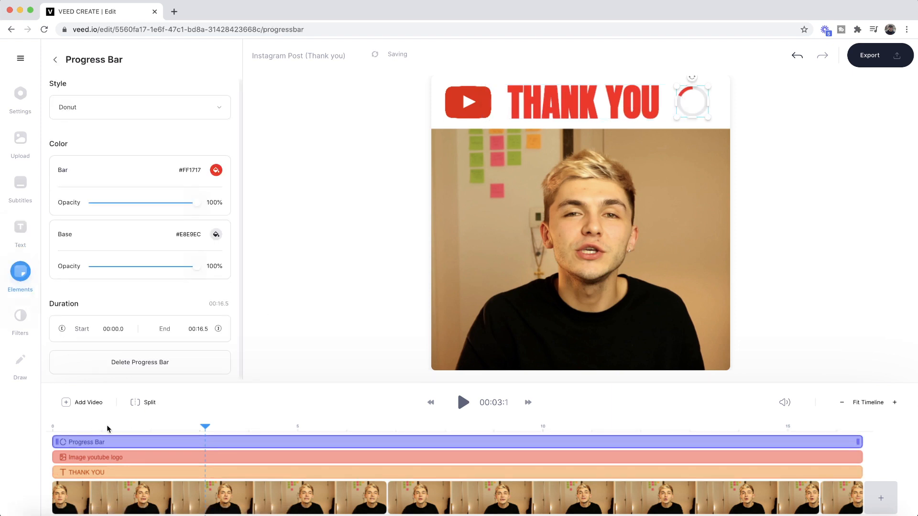
Step through the timeline up to about 13.9 s to check how the donut progress bar fills.
{"action": "left_click", "coordinate": [83, 429]}
{"action": "left_click", "coordinate": [191, 427]}
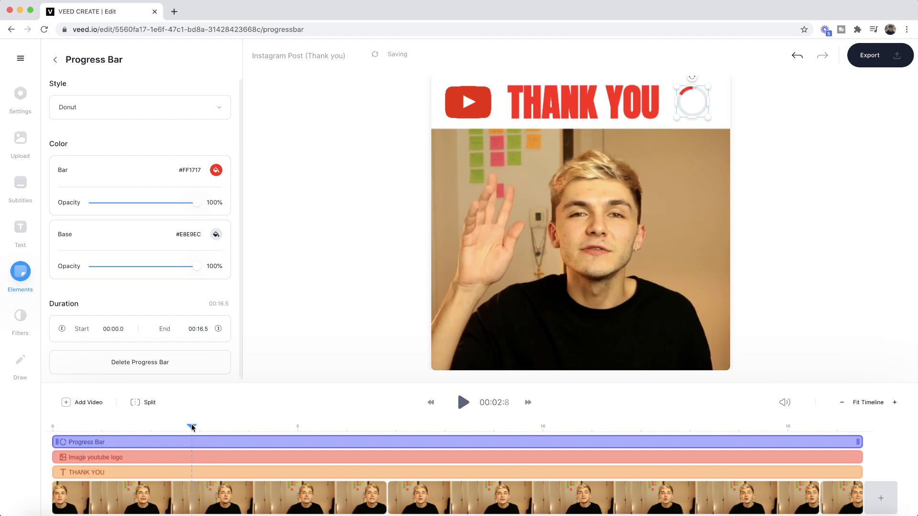
{"action": "left_click", "coordinate": [329, 428]}
{"action": "left_click", "coordinate": [509, 427]}
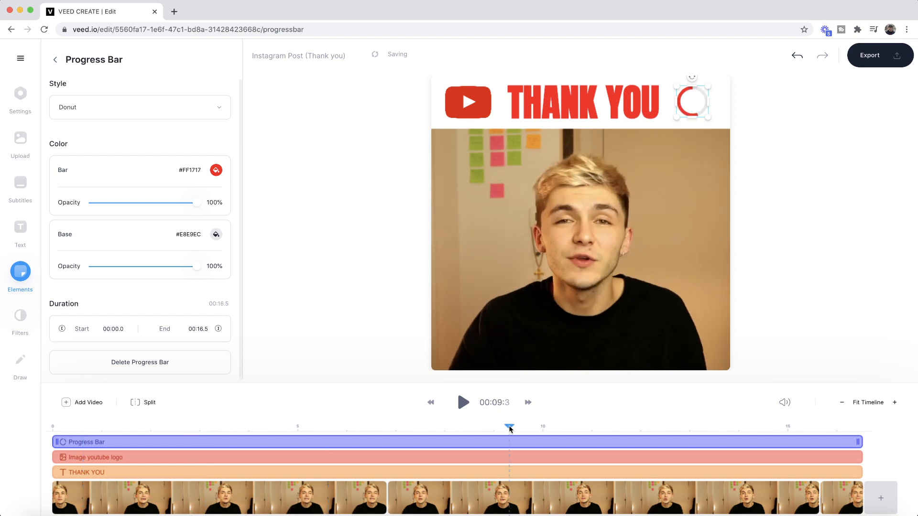
{"action": "left_click", "coordinate": [610, 423]}
{"action": "left_click", "coordinate": [736, 424]}
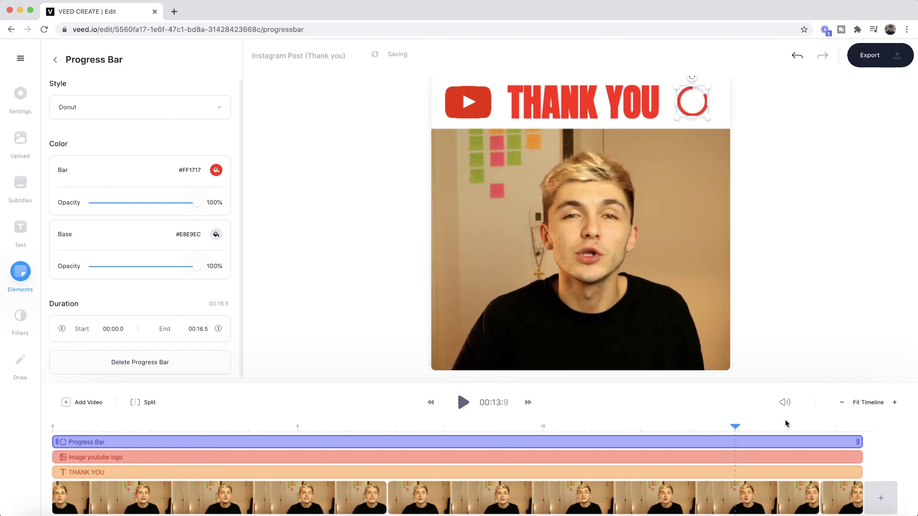
Check how the donut progress bar fills at several points of the timeline and during a short playback.
{"action": "left_click", "coordinate": [854, 424]}
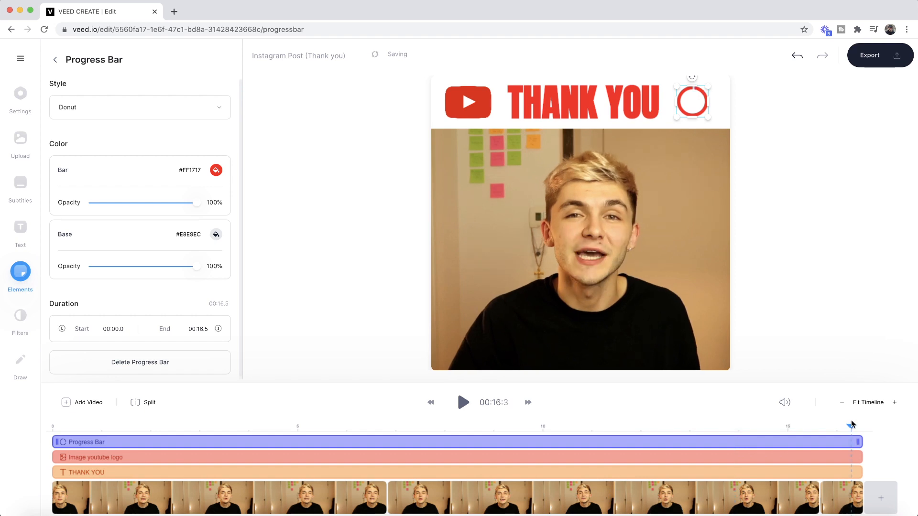
{"action": "left_click", "coordinate": [851, 424]}
{"action": "left_click", "coordinate": [67, 424]}
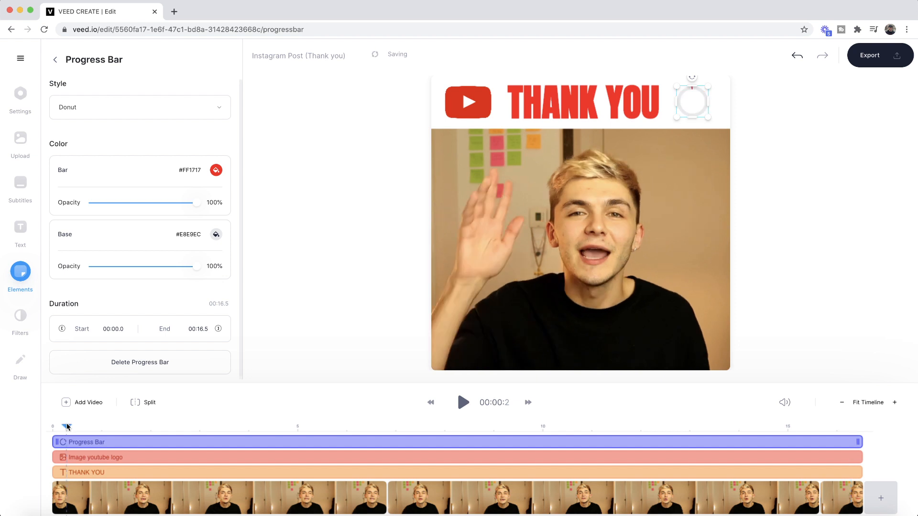
{"action": "left_click", "coordinate": [439, 424]}
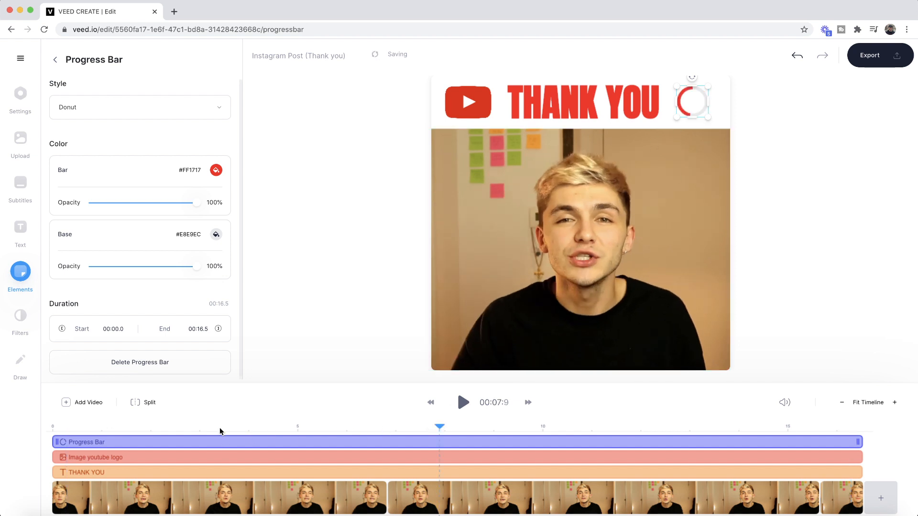
{"action": "left_click", "coordinate": [219, 427]}
{"action": "left_click", "coordinate": [463, 403]}
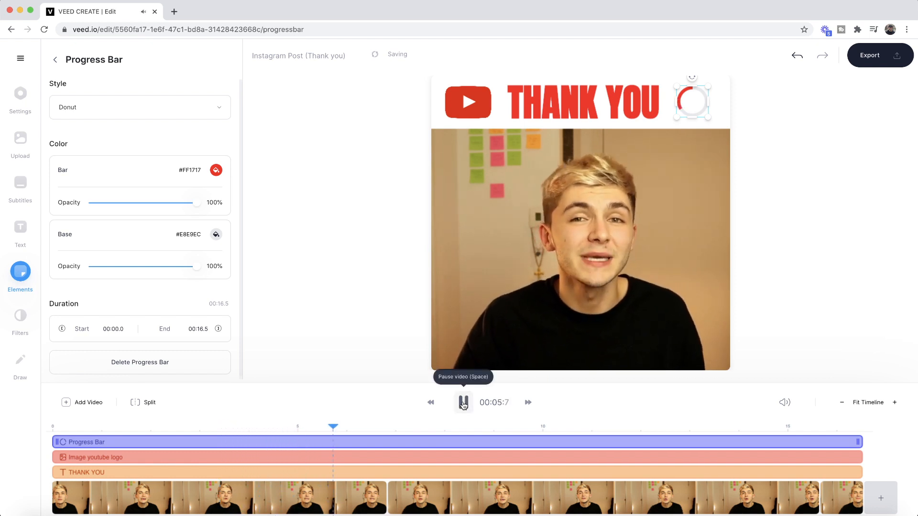
{"action": "left_click", "coordinate": [463, 403]}
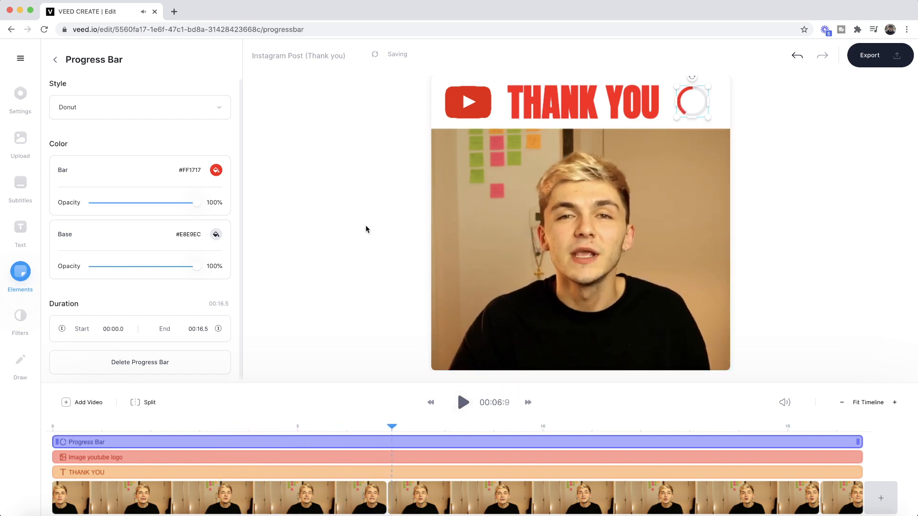
Generate automatic subtitles for the video with English (Great Britain) as the language to detect.
{"action": "left_click", "coordinate": [330, 211]}
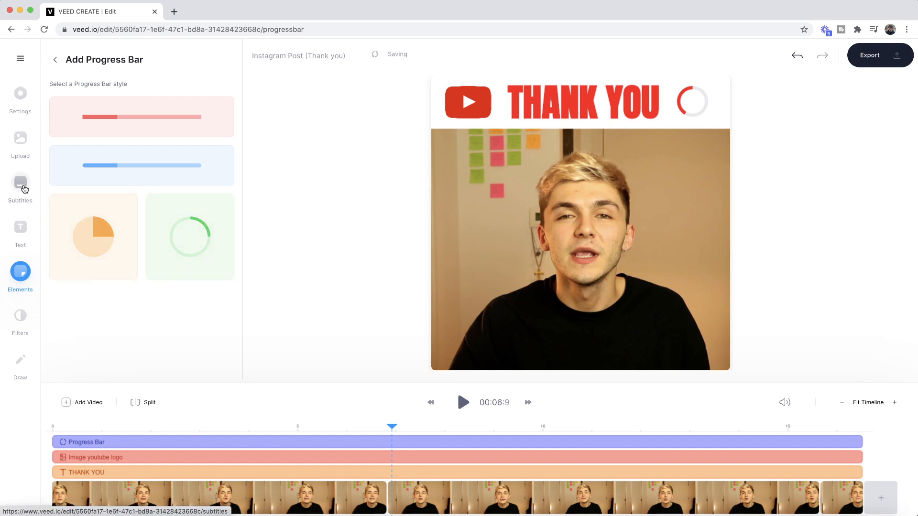
{"action": "left_click", "coordinate": [20, 187]}
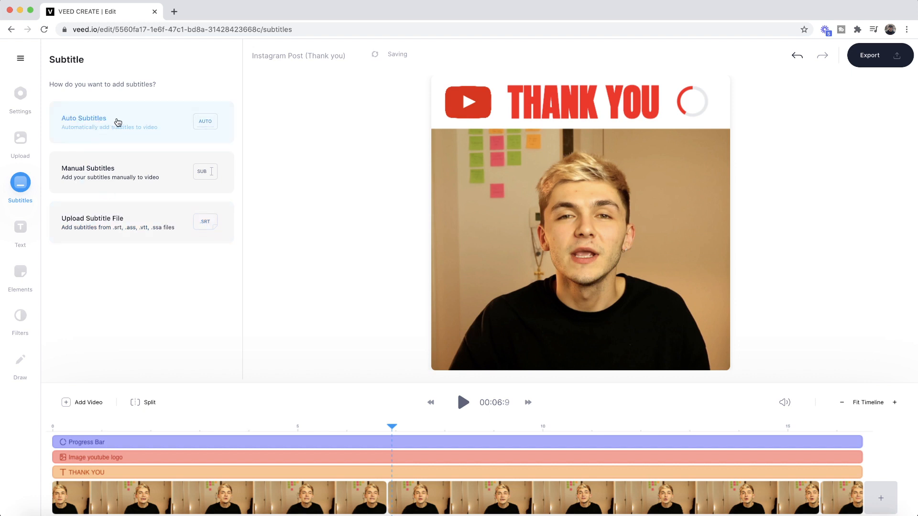
{"action": "left_click", "coordinate": [117, 122]}
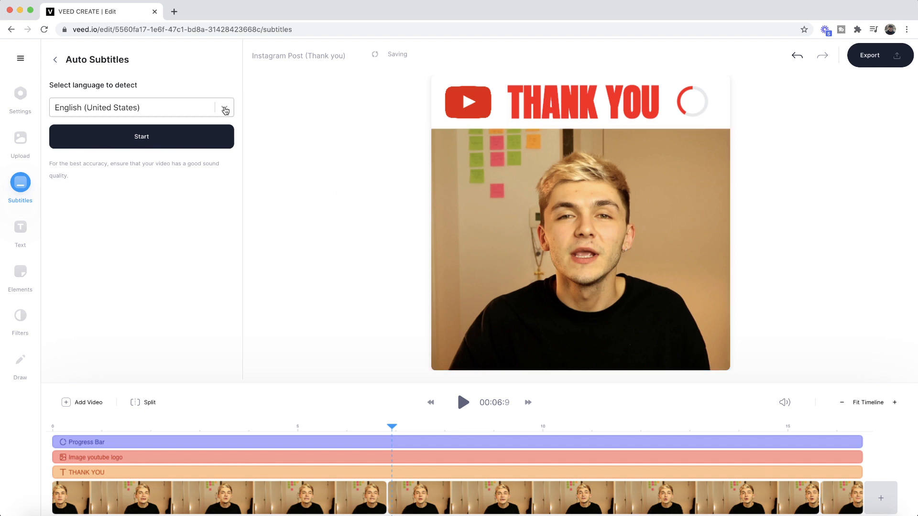
{"action": "left_click", "coordinate": [224, 109]}
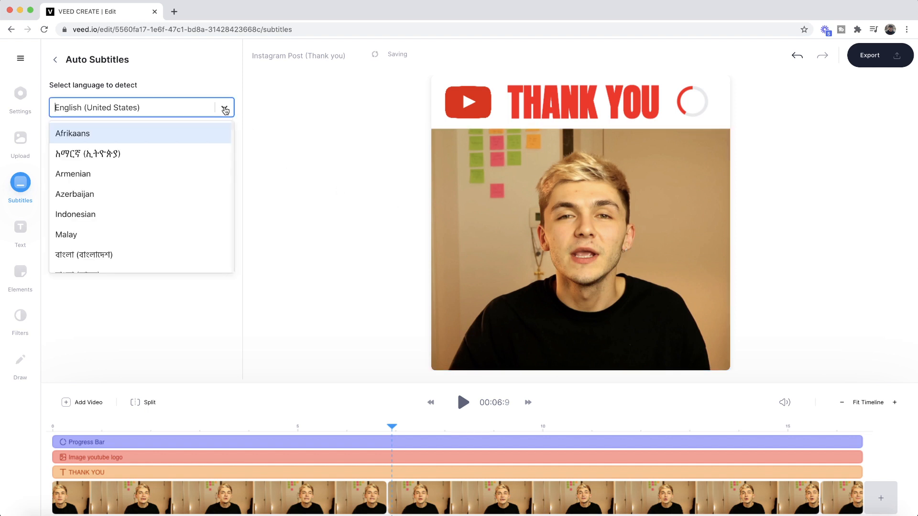
{"action": "type", "text": "engli"}
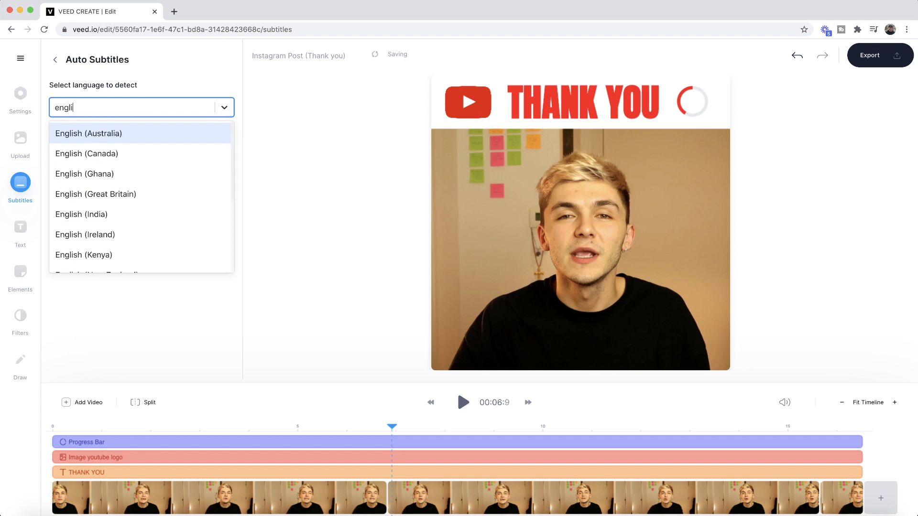
{"action": "left_click", "coordinate": [130, 200]}
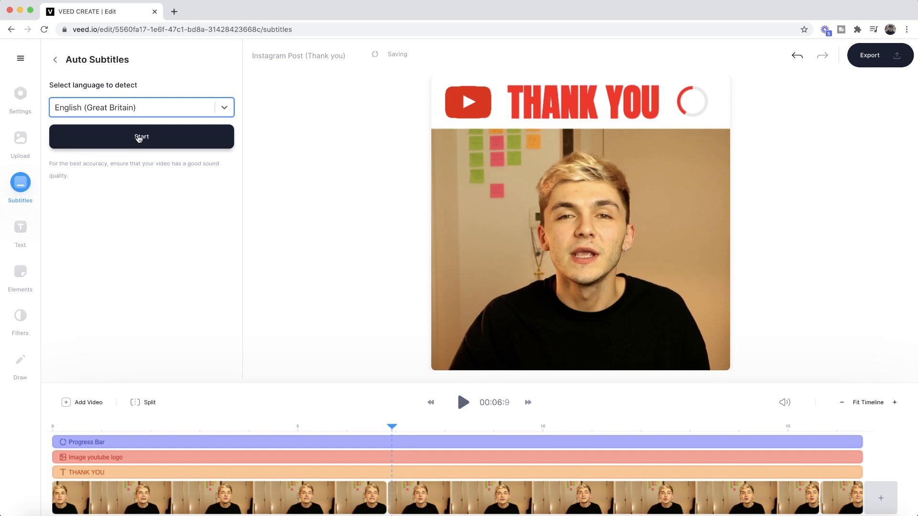
{"action": "left_click", "coordinate": [138, 138]}
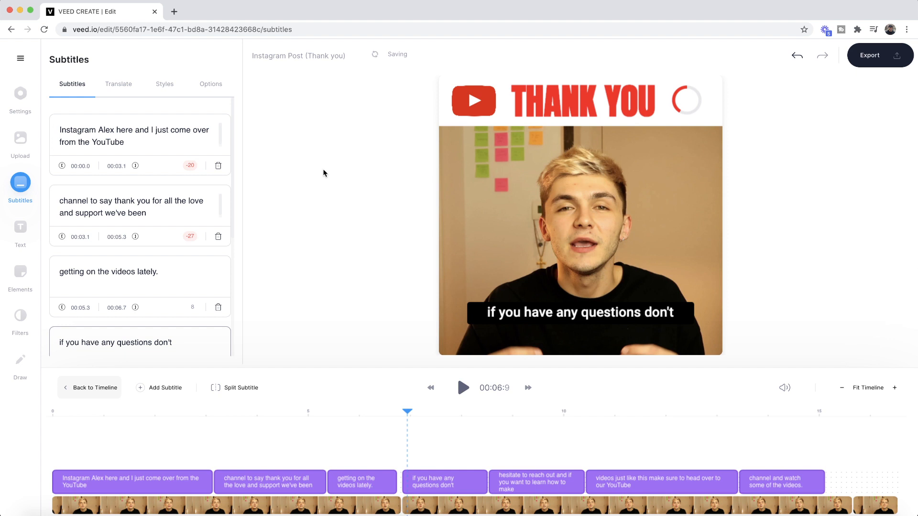
Read through the generated subtitles and play the opening seconds from the start to compare them with the speech.
{"action": "left_click", "coordinate": [153, 201]}
{"action": "left_click", "coordinate": [160, 251]}
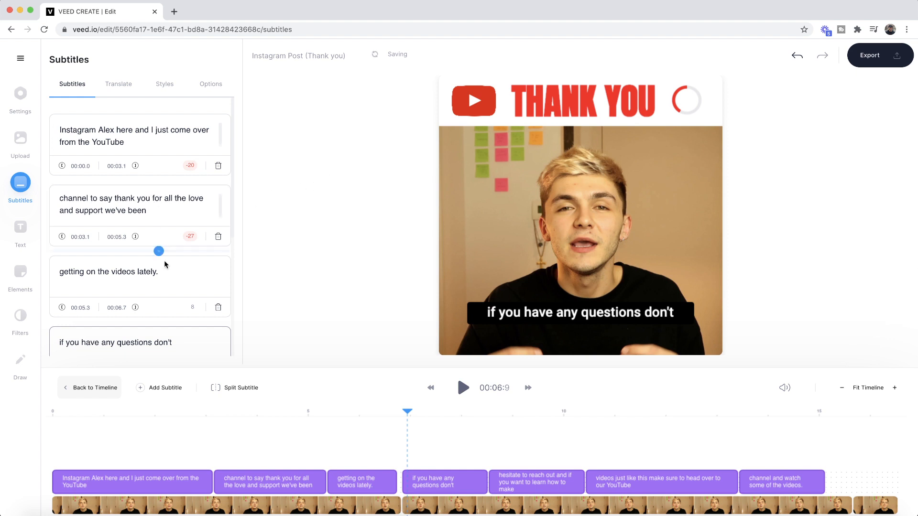
{"action": "scroll", "coordinate": [171, 258], "scroll_direction": "down", "scroll_amount": 2}
{"action": "scroll", "coordinate": [172, 259], "scroll_direction": "down", "scroll_amount": 2}
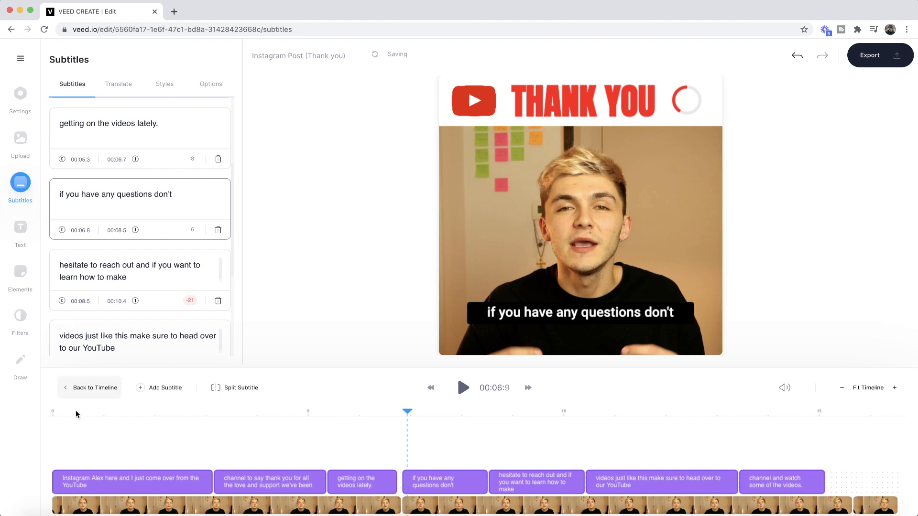
{"action": "left_click_drag", "start_coordinate": [76, 410], "coordinate": [31, 410]}
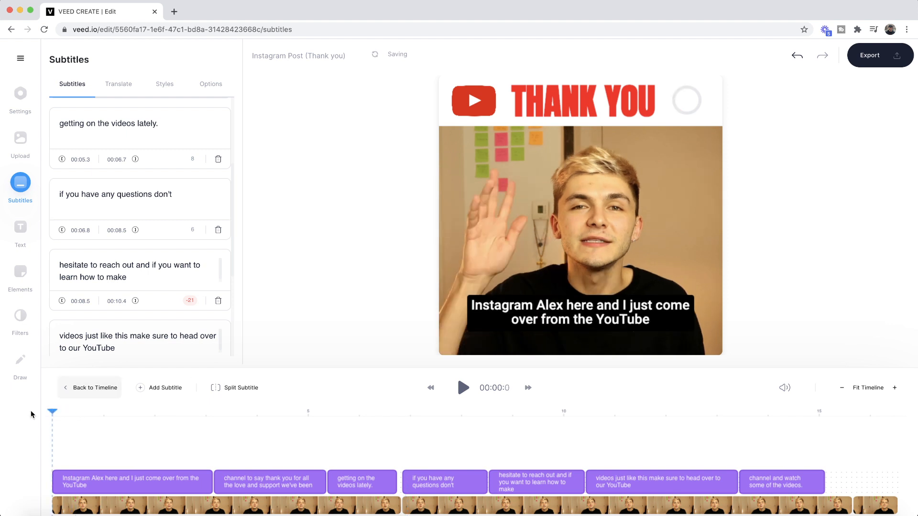
{"action": "left_click", "coordinate": [466, 390]}
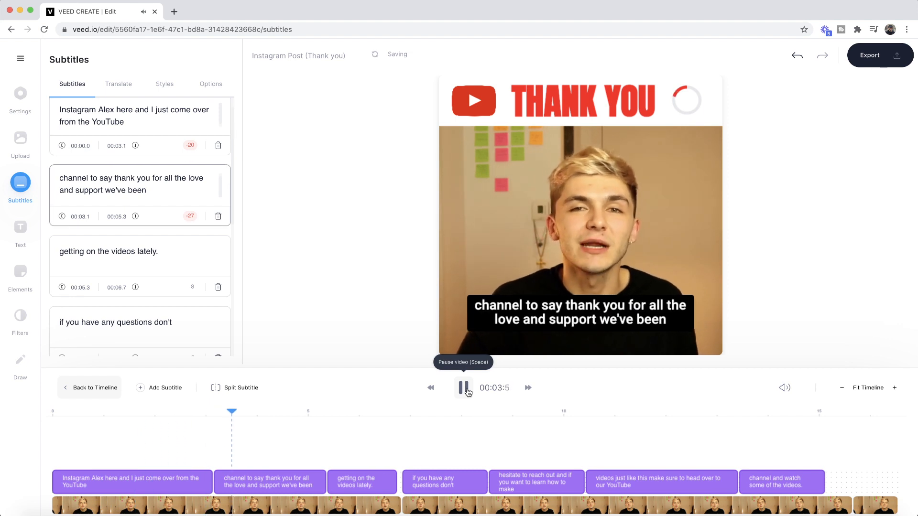
{"action": "left_click", "coordinate": [463, 388]}
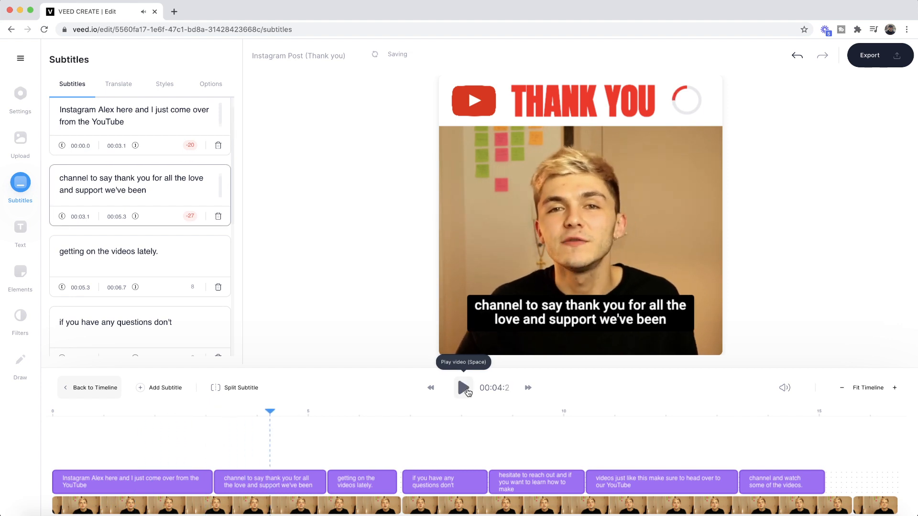
Correct the first subtitle so it opens with "Hey instagram," followed by the speaker's correctly spelled first name.
{"action": "left_click", "coordinate": [70, 412]}
{"action": "scroll", "coordinate": [139, 265], "scroll_direction": "up", "scroll_amount": 1}
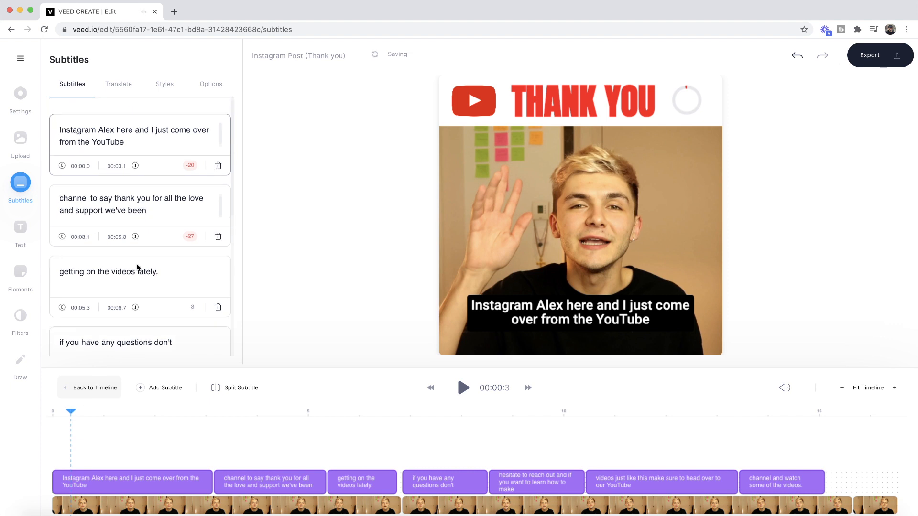
{"action": "left_click", "coordinate": [63, 128]}
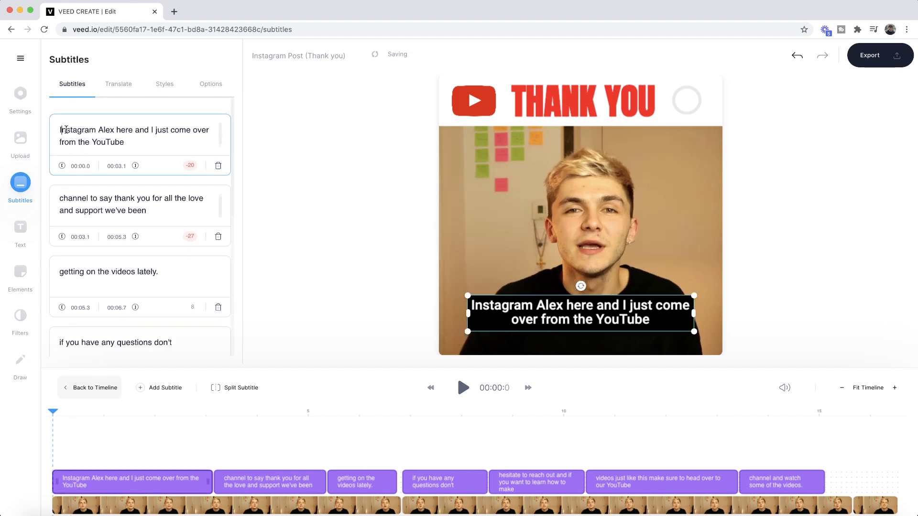
{"action": "key", "text": "Delete"}
{"action": "type", "text": "Hey"}
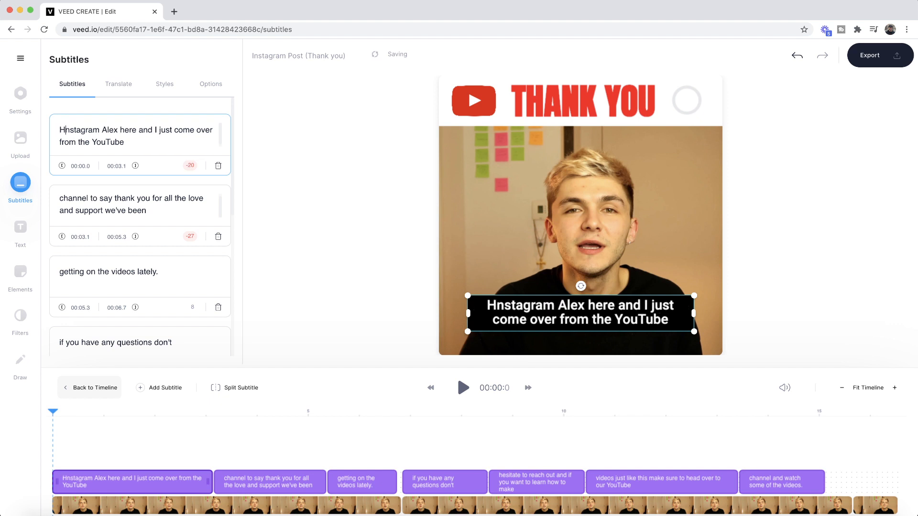
{"action": "type", "text": " i"}
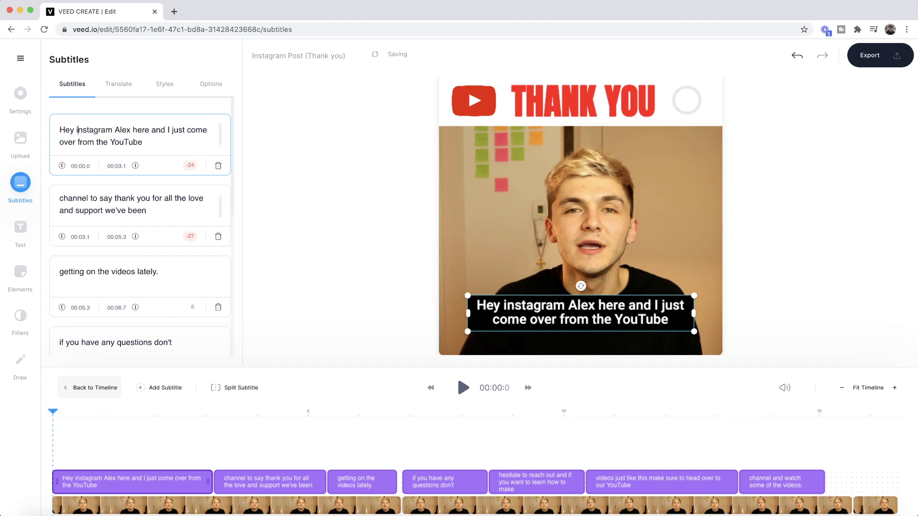
{"action": "left_click", "coordinate": [130, 127]}
{"action": "key", "text": "BackSpace"}
{"action": "type", "text": "c"}
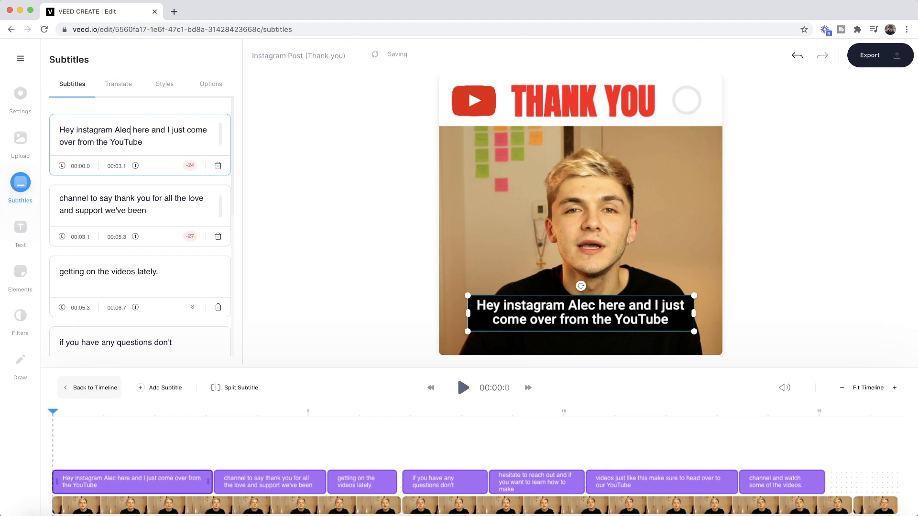
{"action": "type", "text": ","}
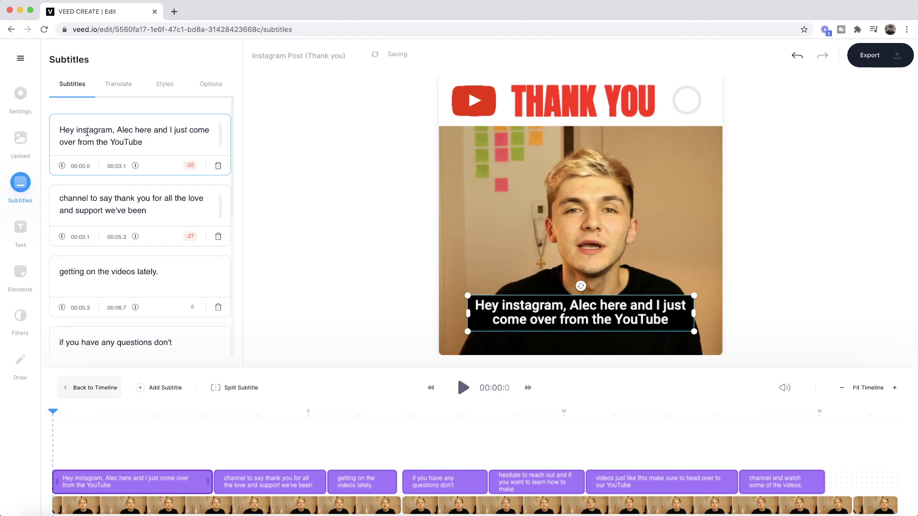
Replace the word "YouTube" with "TikTok" in the first subtitle.
{"action": "left_click_drag", "start_coordinate": [60, 129], "coordinate": [127, 128]}
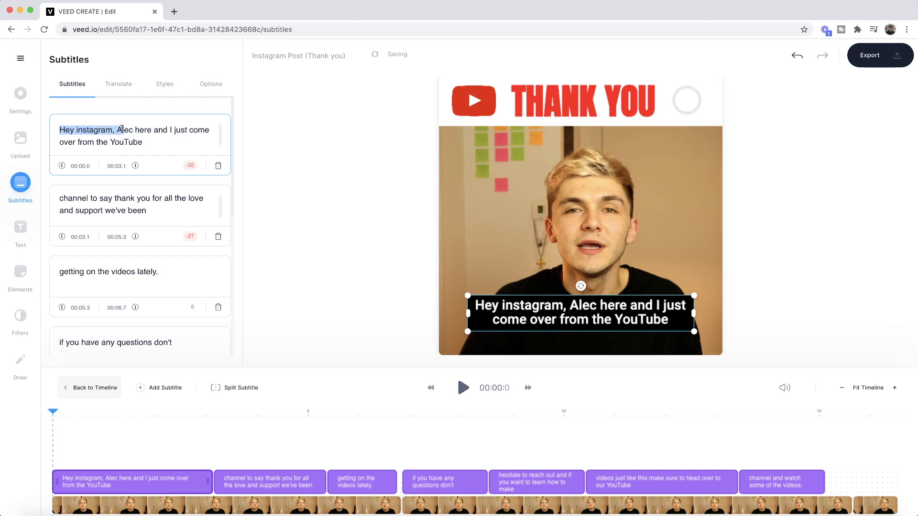
{"action": "left_click", "coordinate": [121, 129]}
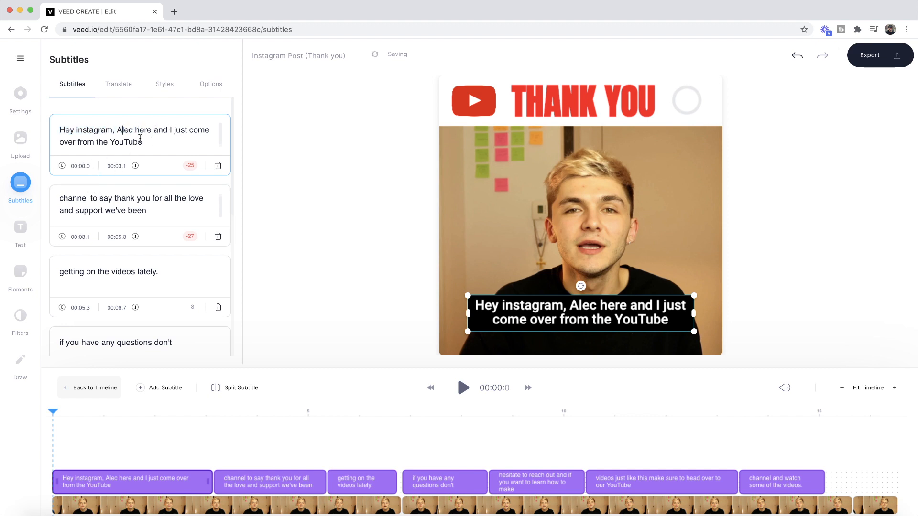
{"action": "left_click_drag", "start_coordinate": [146, 141], "coordinate": [113, 142]}
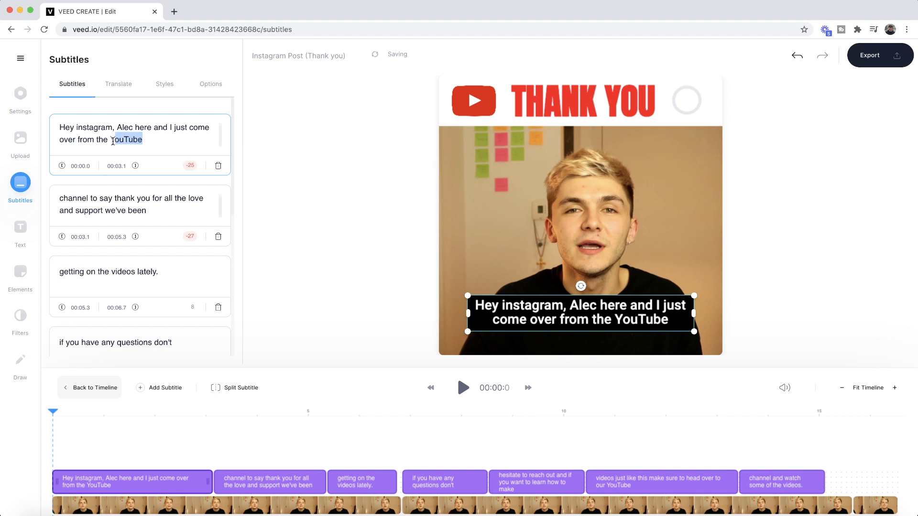
{"action": "key", "text": "BackSpace"}
{"action": "key", "text": "BackSpace"}
{"action": "type", "text": "TikTok"}
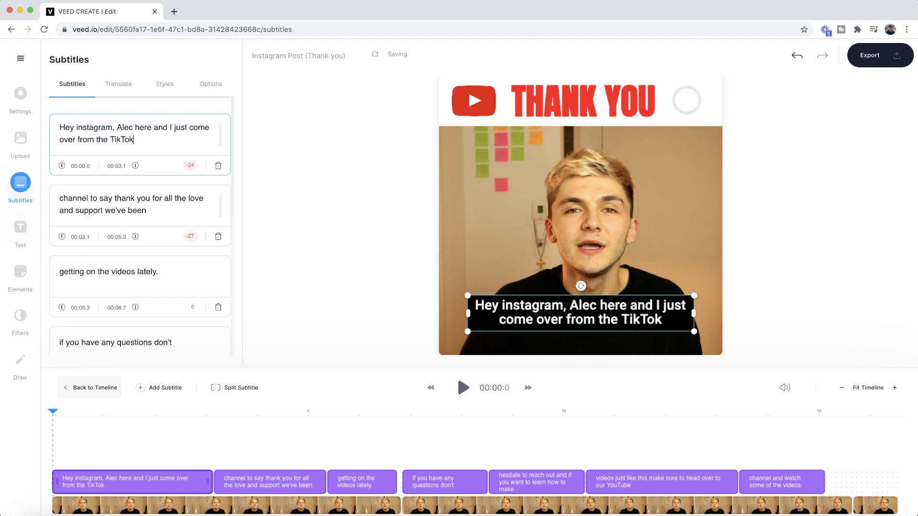
Change "TikTok" back to "YouTube" at the end of the first subtitle.
{"action": "key", "text": "BackSpace"}
{"action": "key", "text": "BackSpace"}
{"action": "key", "text": "BackSpace"}
{"action": "key", "text": "BackSpace"}
{"action": "key", "text": "BackSpace"}
{"action": "key", "text": "BackSpace"}
{"action": "type", "text": "YouTube"}
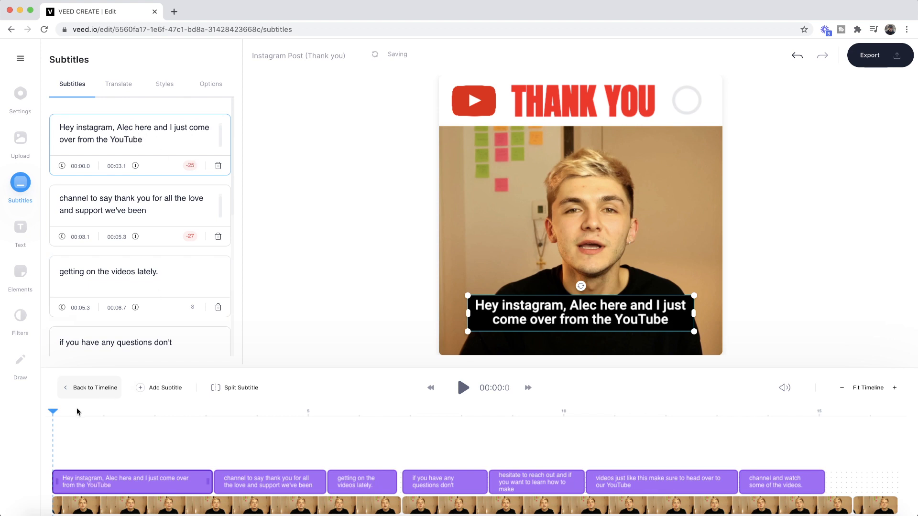
Play the video from the start to check the timing of the corrected first subtitle.
{"action": "mouse_move", "coordinate": [55, 412]}
{"action": "left_mouse_down"}
{"action": "mouse_move", "coordinate": [119, 412]}
{"action": "mouse_move", "coordinate": [52, 408]}
{"action": "left_mouse_up"}
{"action": "left_click", "coordinate": [463, 387]}
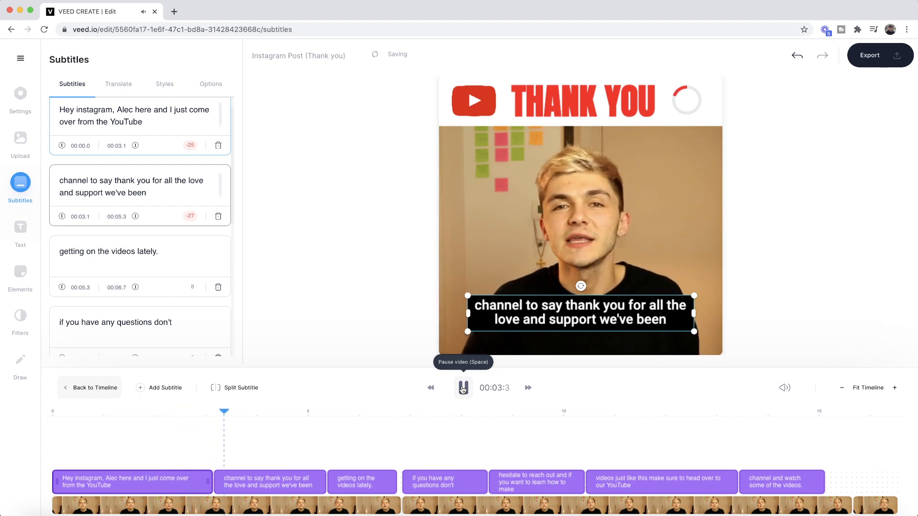
{"action": "left_click", "coordinate": [463, 389]}
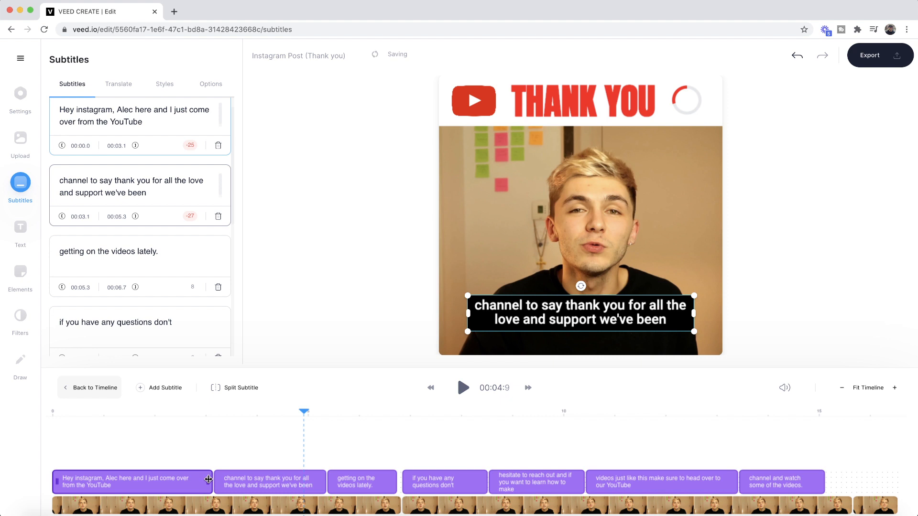
Adjust the first subtitle's timing so that it starts at the playhead position of 00:00.5.
{"action": "mouse_move", "coordinate": [208, 479]}
{"action": "left_mouse_down"}
{"action": "mouse_move", "coordinate": [123, 480]}
{"action": "mouse_move", "coordinate": [213, 480]}
{"action": "left_mouse_up"}
{"action": "left_click_drag", "start_coordinate": [239, 412], "coordinate": [77, 421]}
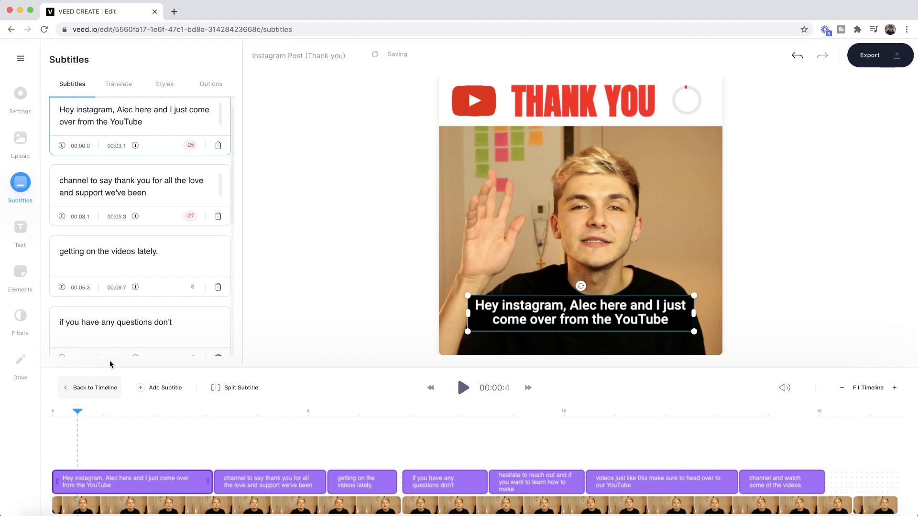
{"action": "scroll", "coordinate": [112, 261], "scroll_direction": "up", "scroll_amount": 1}
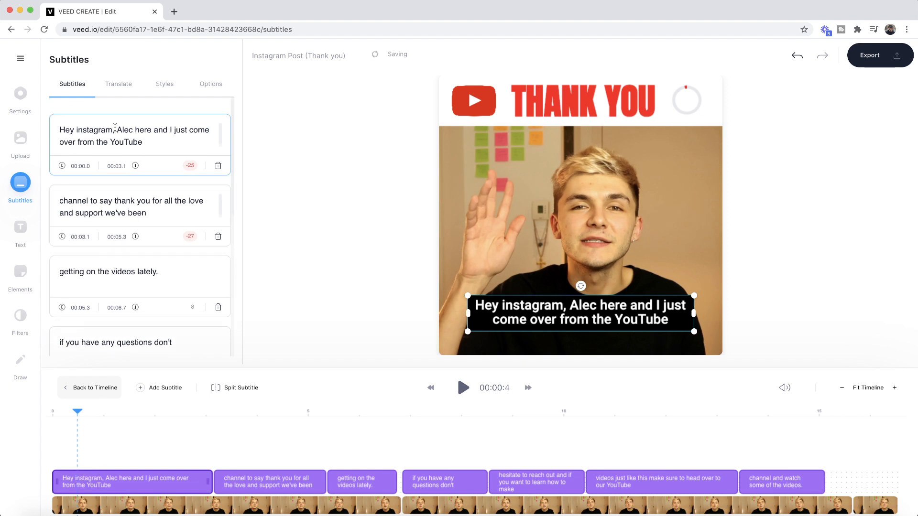
{"action": "mouse_move", "coordinate": [119, 179]}
{"action": "left_click", "coordinate": [72, 165]}
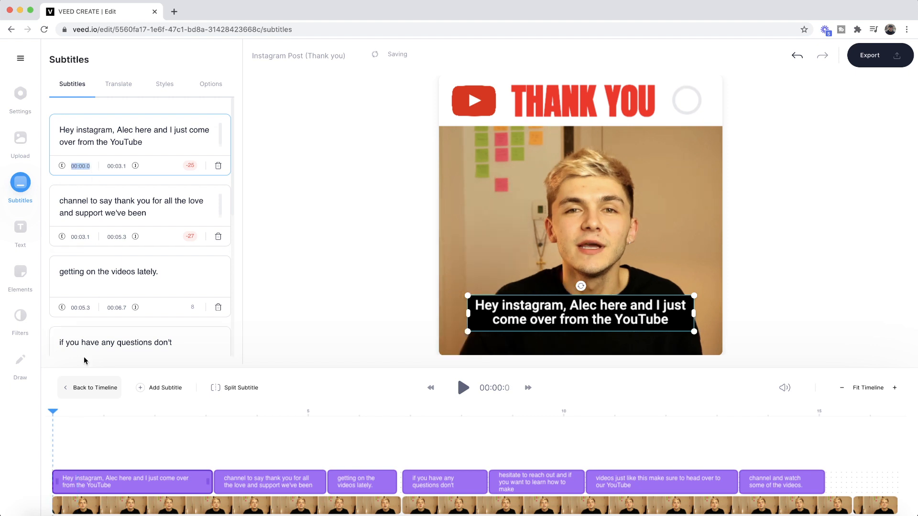
{"action": "left_click", "coordinate": [80, 412]}
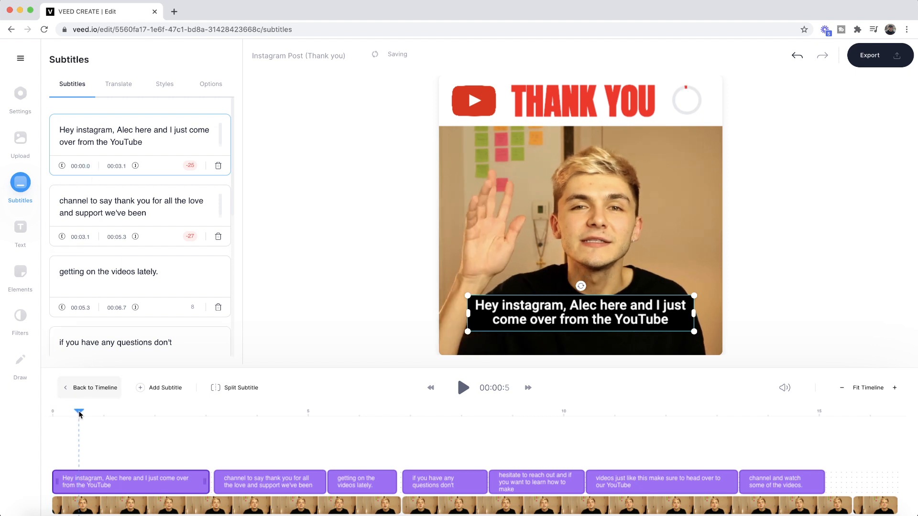
{"action": "left_click", "coordinate": [62, 166]}
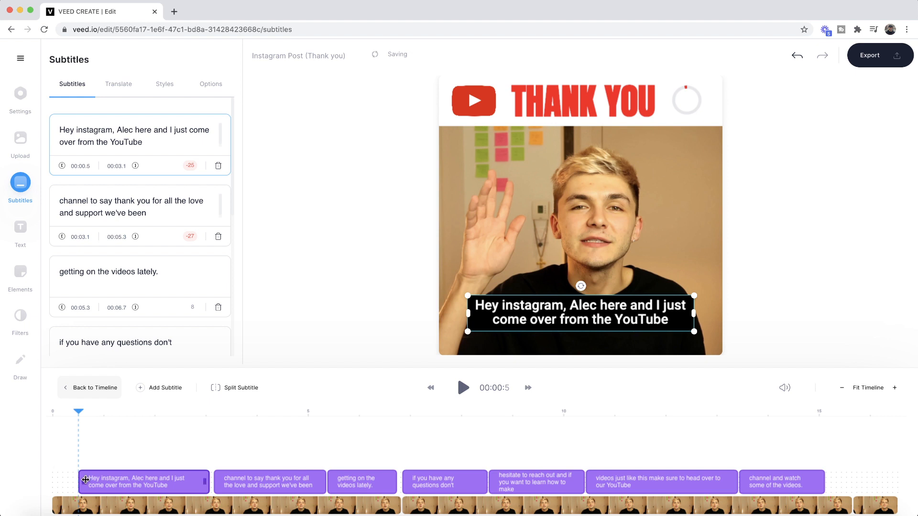
Extend the first subtitle's start back to 00:00.0 on the timeline.
{"action": "left_click_drag", "start_coordinate": [85, 480], "coordinate": [39, 484]}
{"action": "left_click_drag", "start_coordinate": [65, 418], "coordinate": [21, 419]}
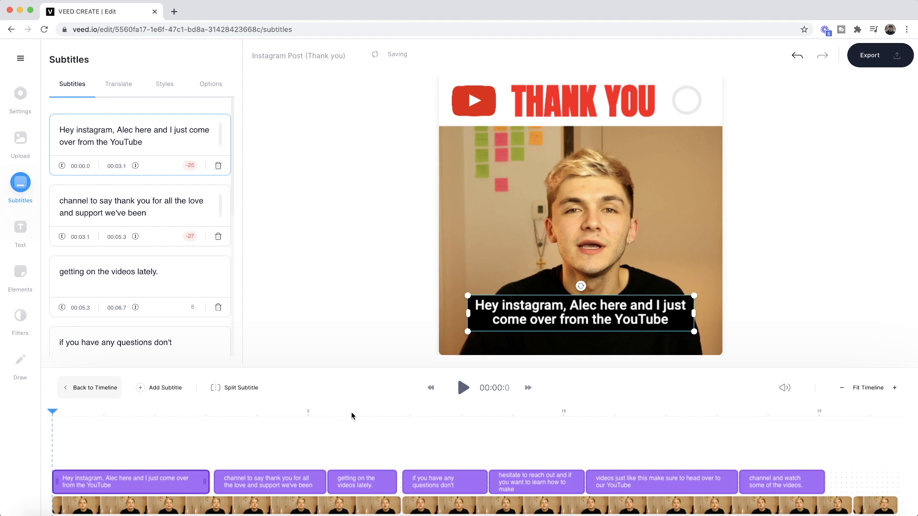
{"action": "left_click", "coordinate": [208, 479]}
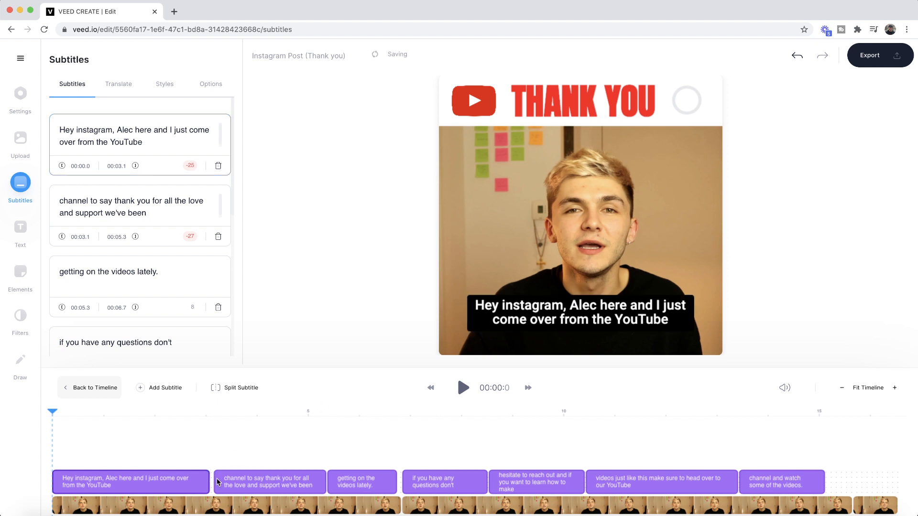
Play and scrub through the video to check that the subtitles line up with the speech.
{"action": "left_click", "coordinate": [240, 411]}
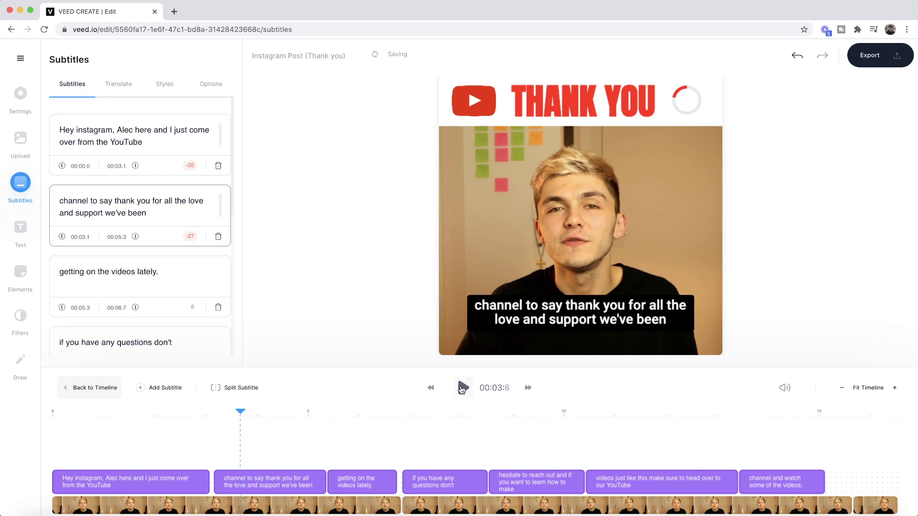
{"action": "left_click", "coordinate": [462, 388]}
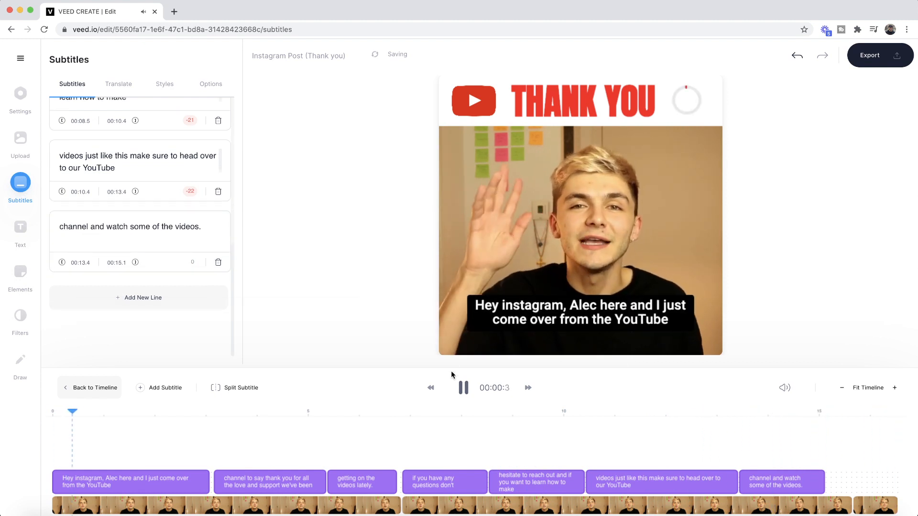
{"action": "left_click", "coordinate": [463, 388]}
{"action": "left_click", "coordinate": [461, 415]}
{"action": "left_click", "coordinate": [776, 411]}
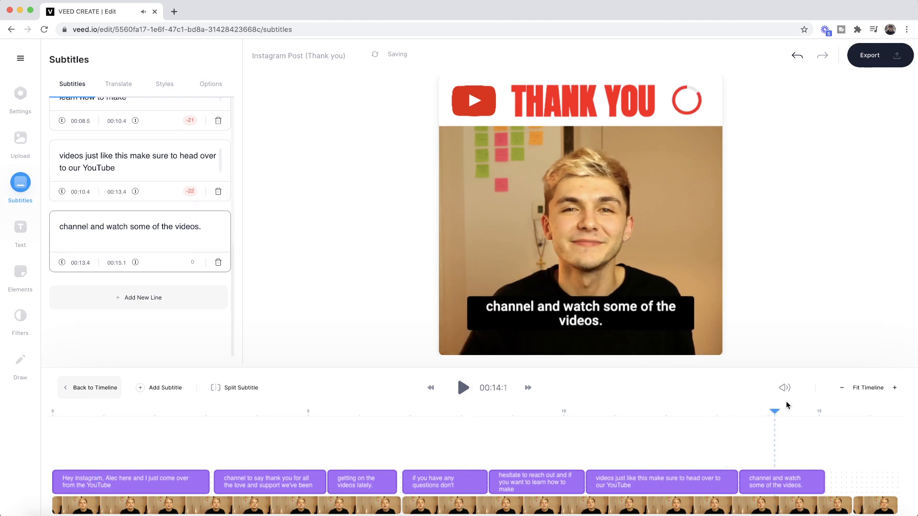
{"action": "left_click", "coordinate": [219, 414]}
{"action": "left_click", "coordinate": [67, 457]}
{"action": "left_click", "coordinate": [91, 451]}
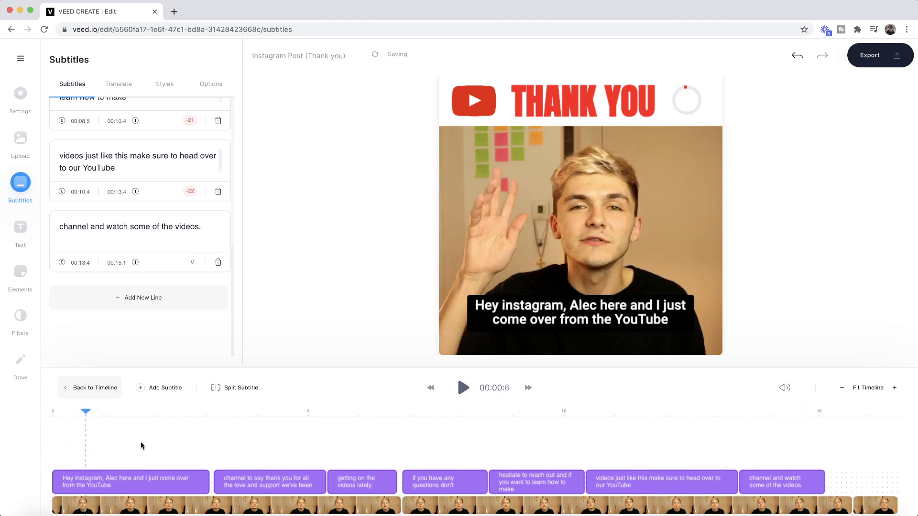
Review the end of the video after the last subtitle and place the playhead at 00:15.7.
{"action": "left_click", "coordinate": [622, 414]}
{"action": "left_click_drag", "start_coordinate": [622, 411], "coordinate": [857, 408]}
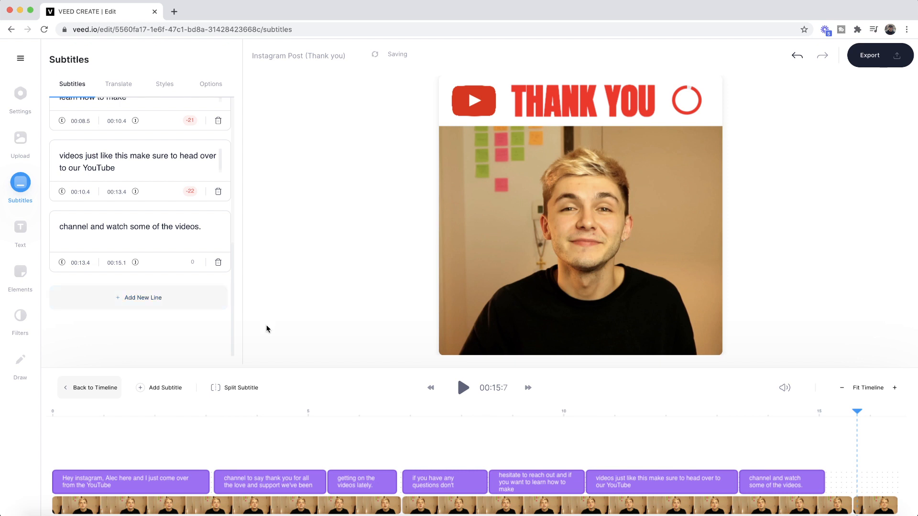
{"action": "left_click", "coordinate": [462, 389]}
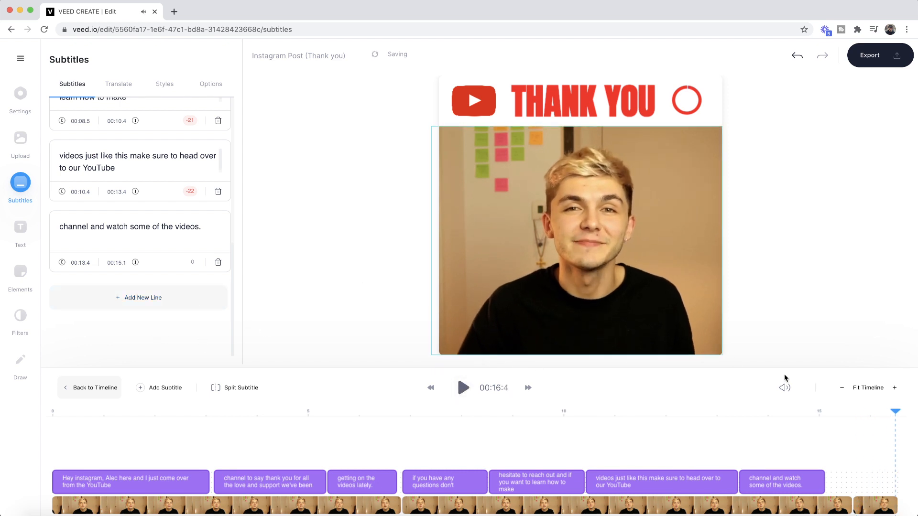
{"action": "left_click", "coordinate": [858, 412]}
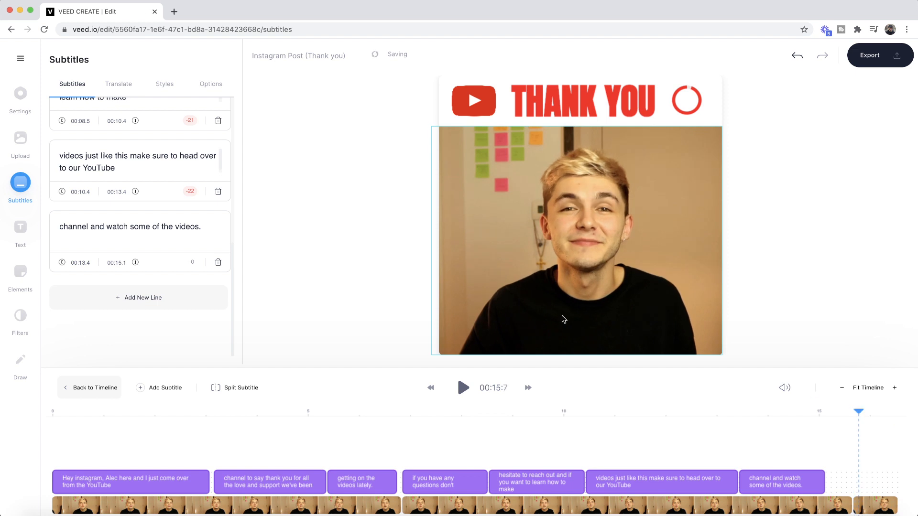
Add a new subtitle line after the last one with the text "See you there".
{"action": "left_click", "coordinate": [130, 298]}
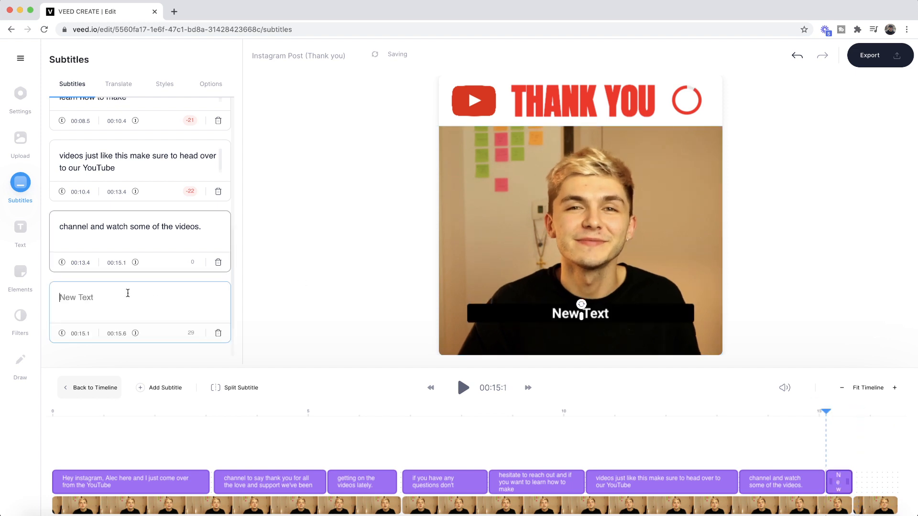
{"action": "type", "text": "See "}
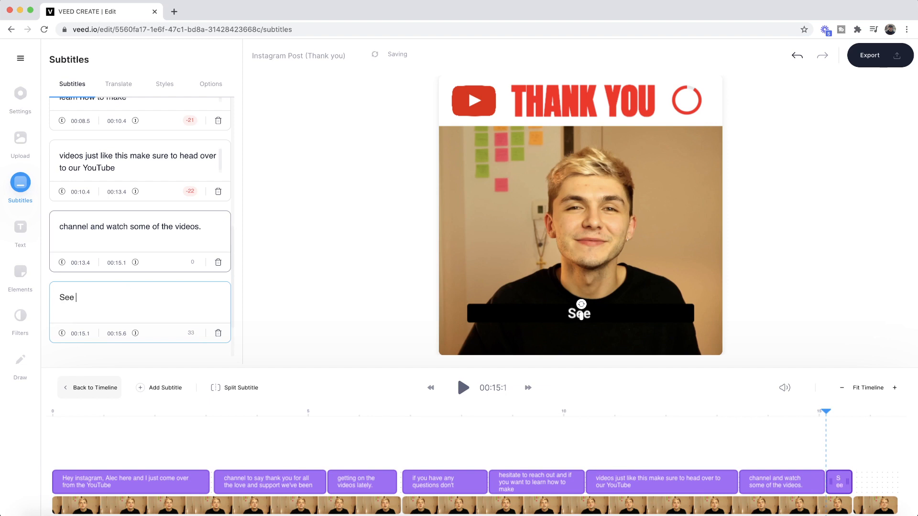
{"action": "type", "text": "you there"}
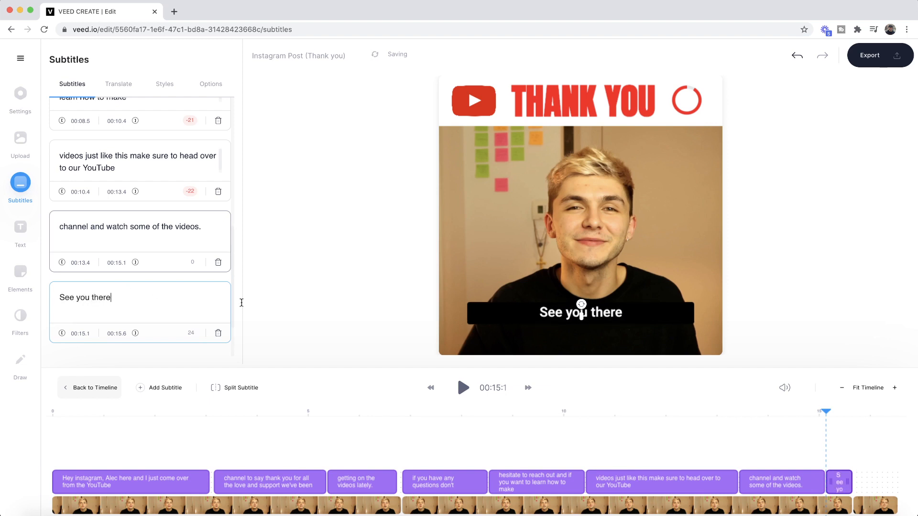
Time the "See you there" subtitle to run from 00:15.6 to 00:16.5 and play back the ending to check it.
{"action": "left_click_drag", "start_coordinate": [838, 476], "coordinate": [894, 479]}
{"action": "left_click", "coordinate": [868, 412]}
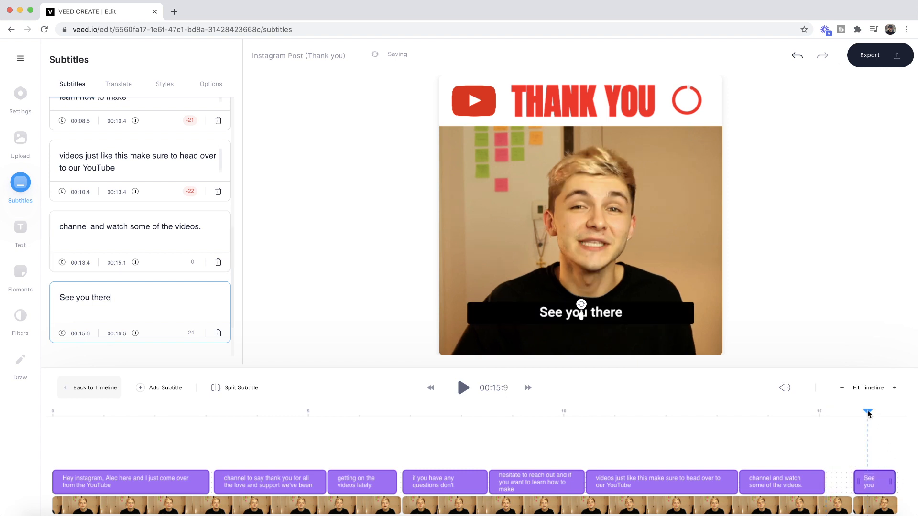
{"action": "left_click_drag", "start_coordinate": [858, 412], "coordinate": [762, 411]}
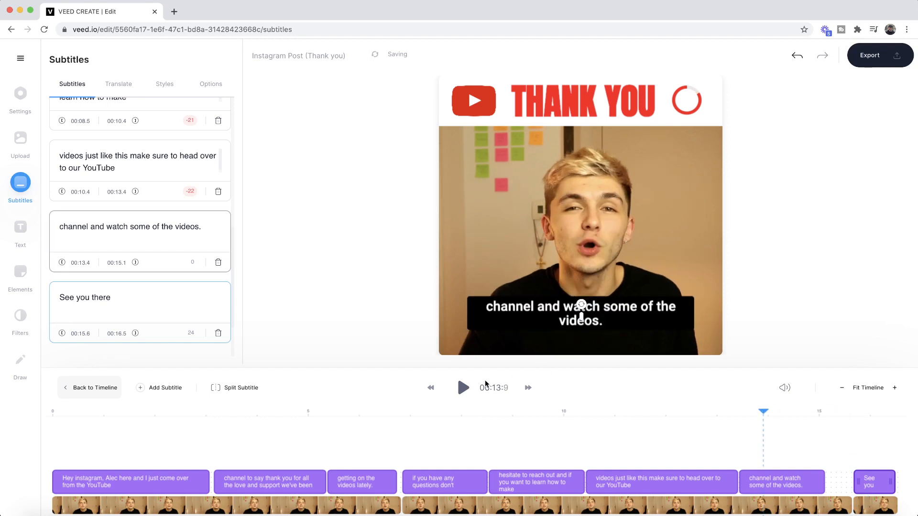
{"action": "left_click", "coordinate": [462, 388]}
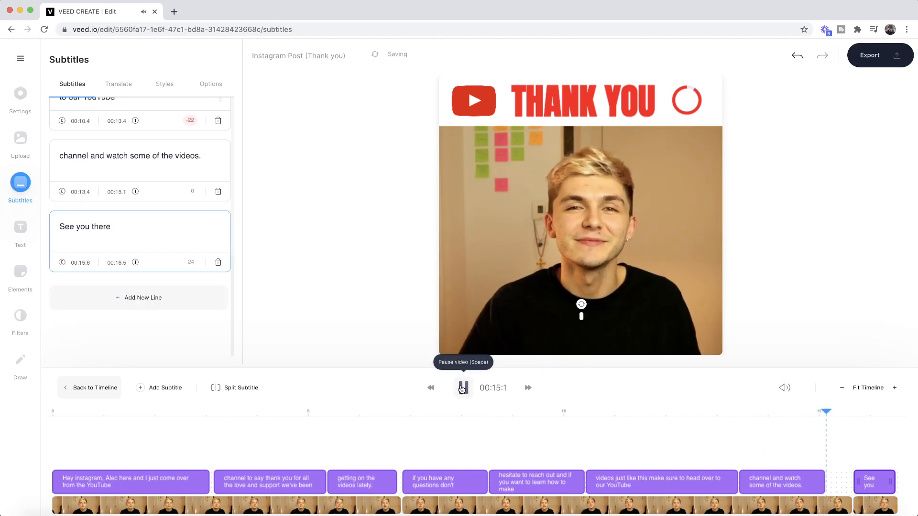
{"action": "left_click", "coordinate": [462, 388]}
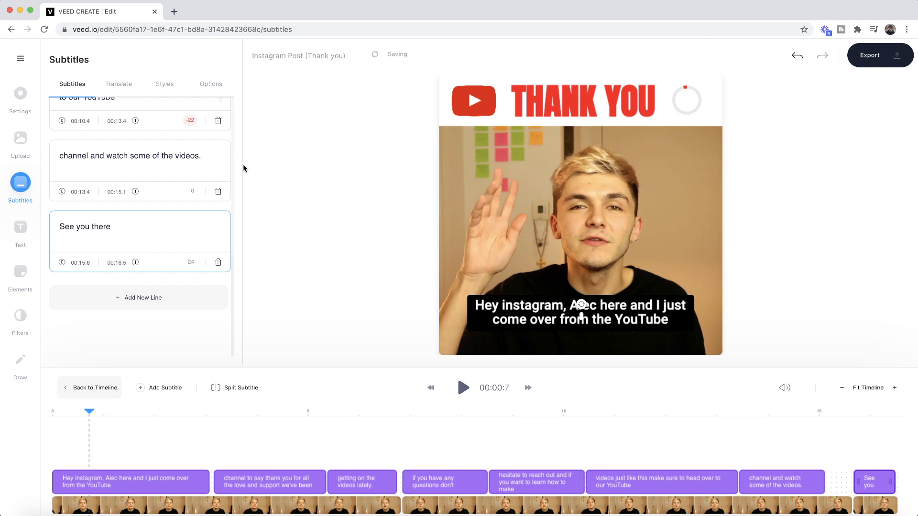
Try the Drop and then the Stylistic style preset on the subtitles.
{"action": "left_click", "coordinate": [165, 89]}
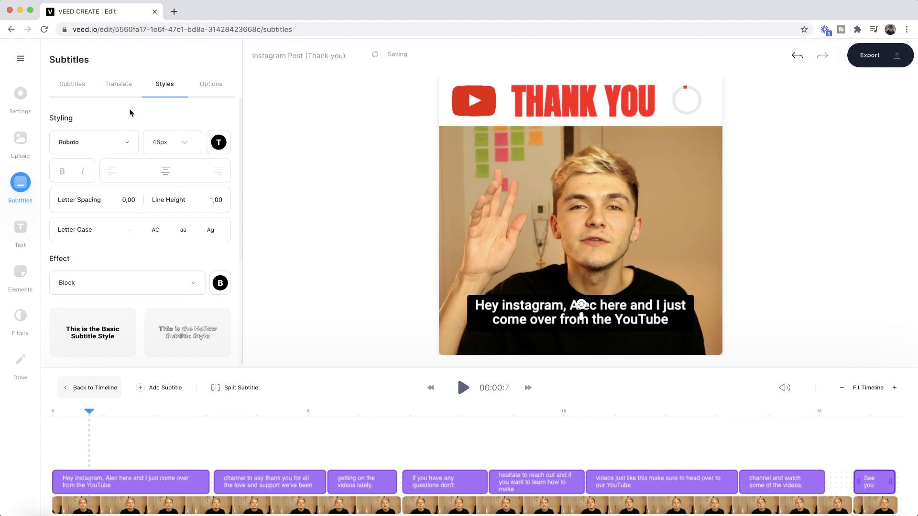
{"action": "left_click", "coordinate": [124, 143]}
{"action": "left_click", "coordinate": [142, 109]}
{"action": "scroll", "coordinate": [166, 262], "scroll_direction": "down", "scroll_amount": 3}
{"action": "scroll", "coordinate": [167, 262], "scroll_direction": "down", "scroll_amount": 1}
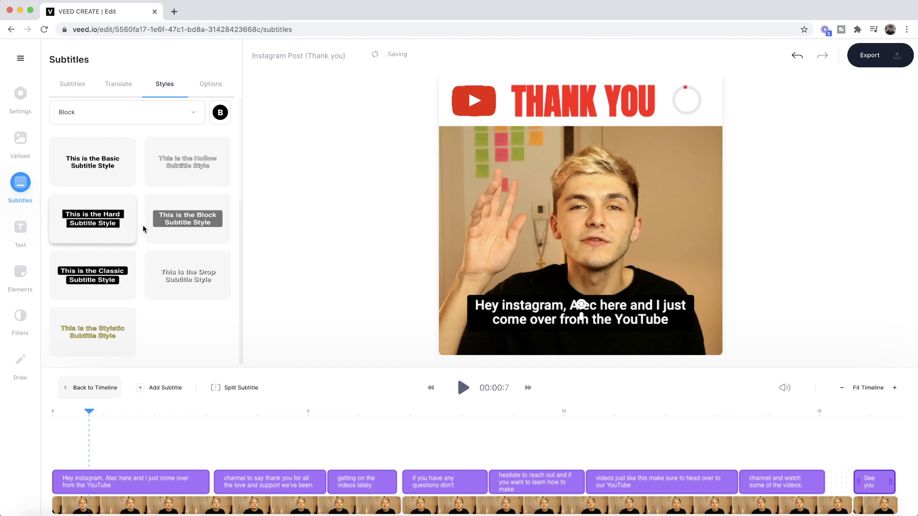
{"action": "left_click", "coordinate": [189, 278]}
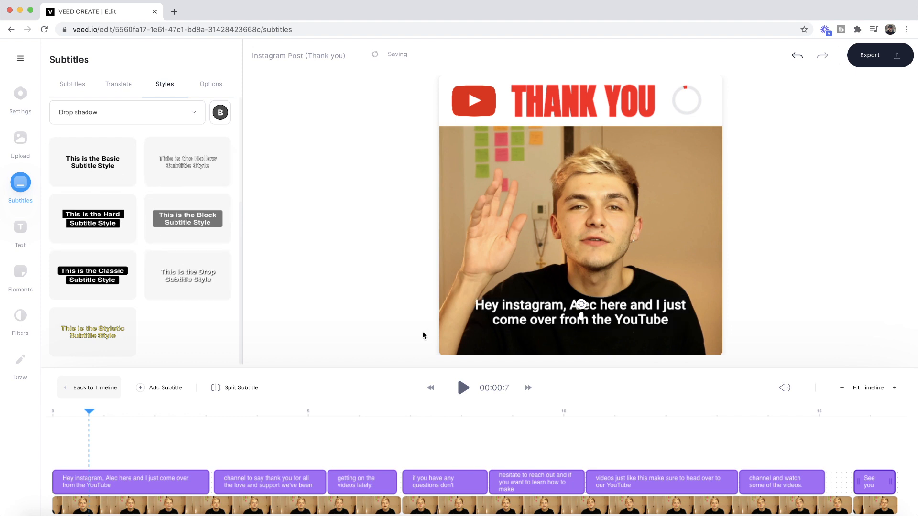
{"action": "left_click", "coordinate": [105, 333]}
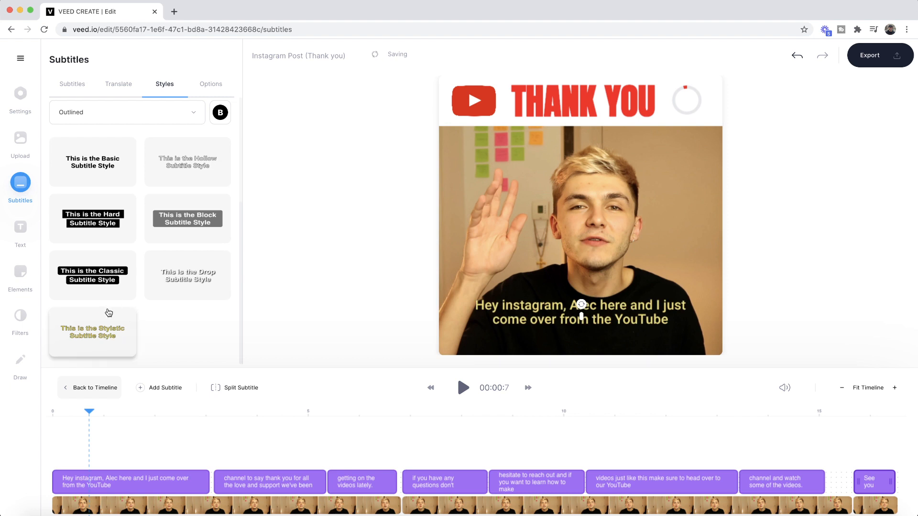
Apply the Block style preset to the subtitles and set its background to white (#FFFFFF) at 100% opacity.
{"action": "left_click", "coordinate": [190, 223]}
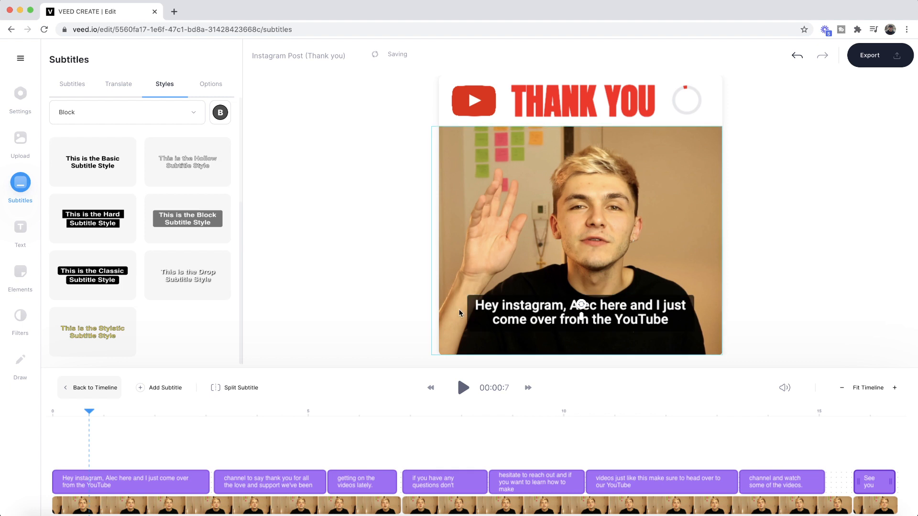
{"action": "scroll", "coordinate": [160, 210], "scroll_direction": "up", "scroll_amount": 5}
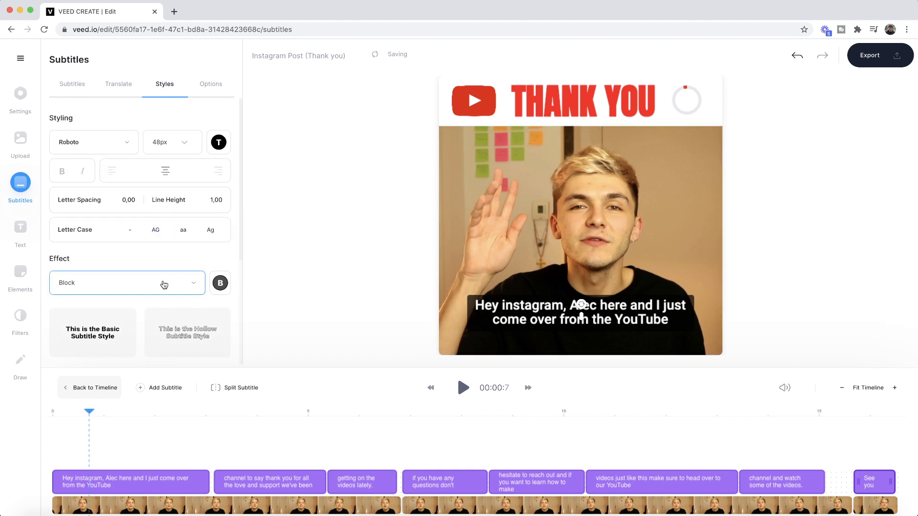
{"action": "left_click", "coordinate": [220, 284]}
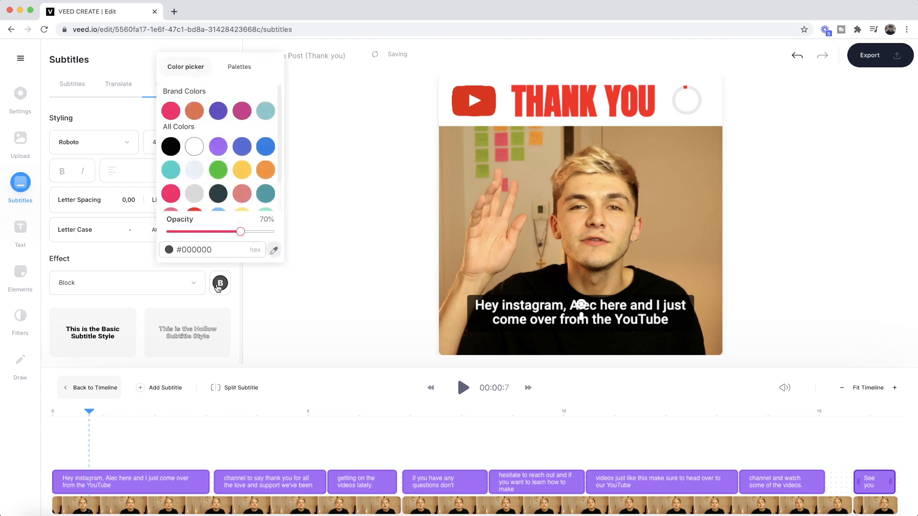
{"action": "left_click", "coordinate": [194, 148]}
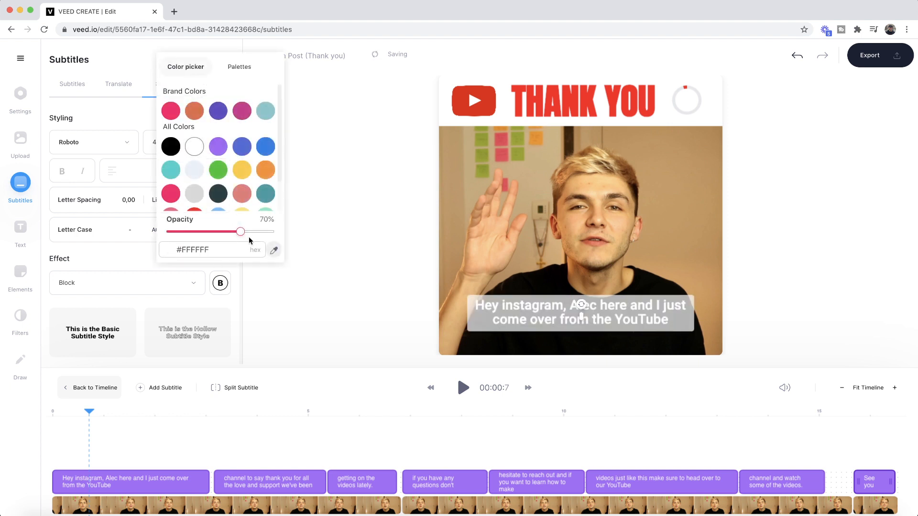
{"action": "left_click_drag", "start_coordinate": [241, 234], "coordinate": [287, 238]}
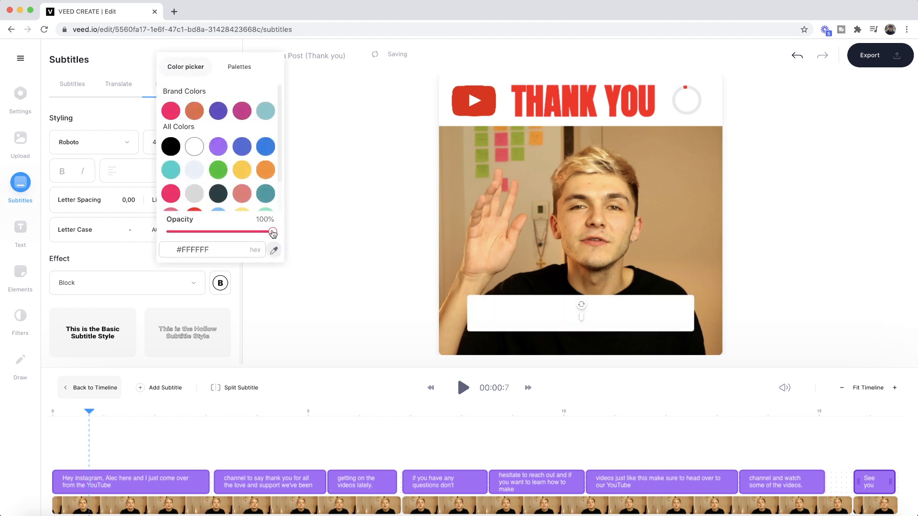
{"action": "left_click", "coordinate": [314, 212]}
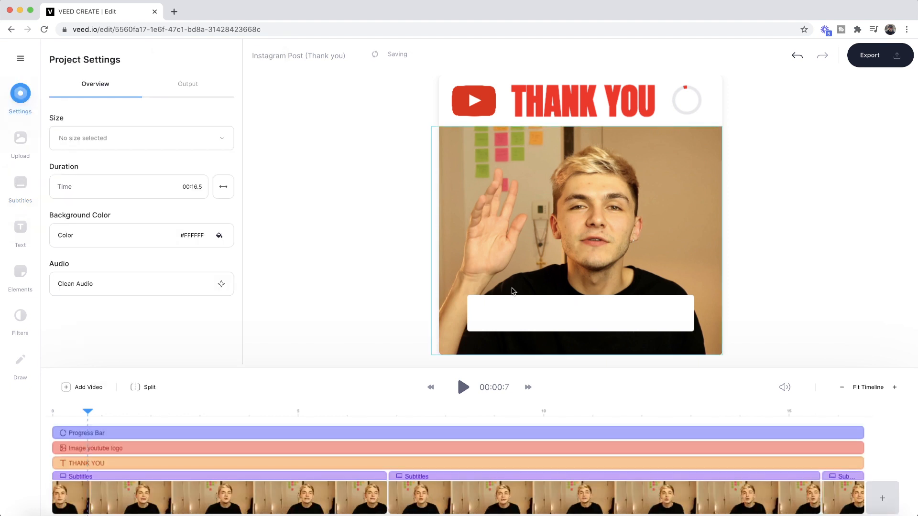
Set the subtitles' text colour to red (#FF1717).
{"action": "left_click", "coordinate": [513, 305]}
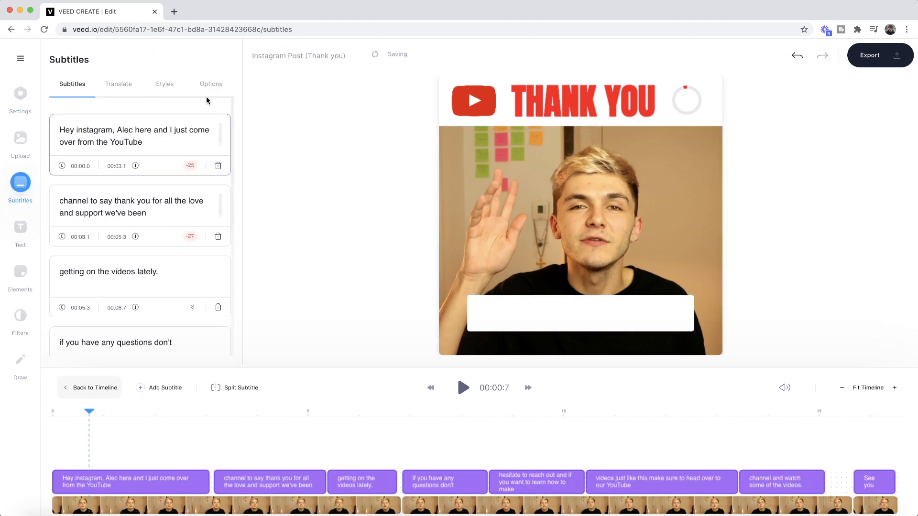
{"action": "left_click", "coordinate": [165, 85]}
{"action": "left_click", "coordinate": [218, 151]}
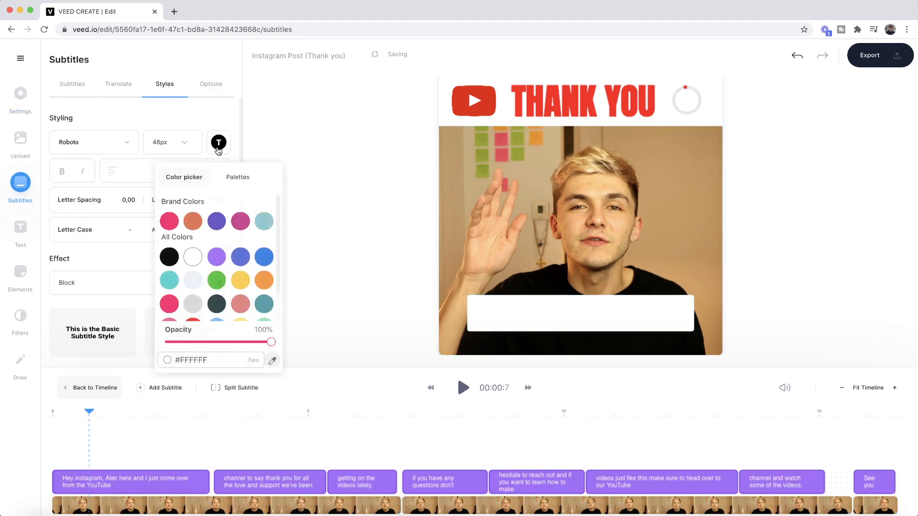
{"action": "scroll", "coordinate": [192, 303], "scroll_direction": "down", "scroll_amount": 1}
{"action": "left_click", "coordinate": [193, 293]}
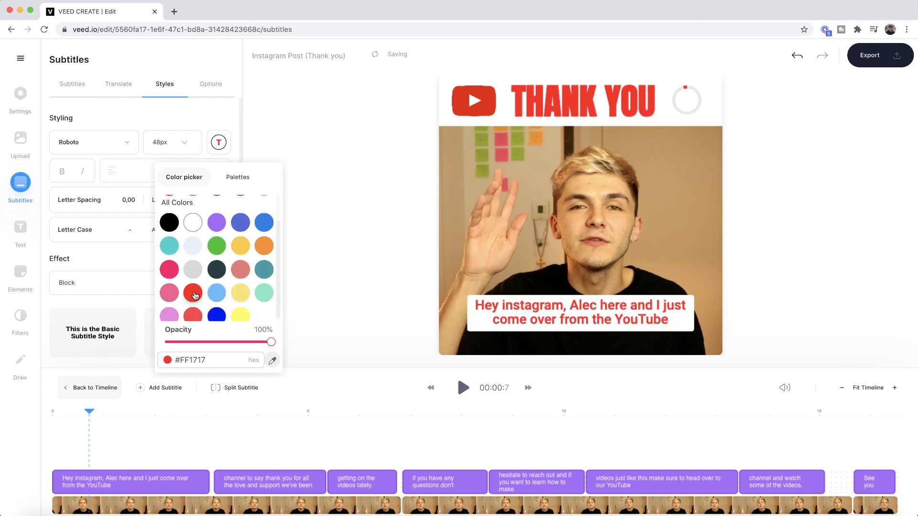